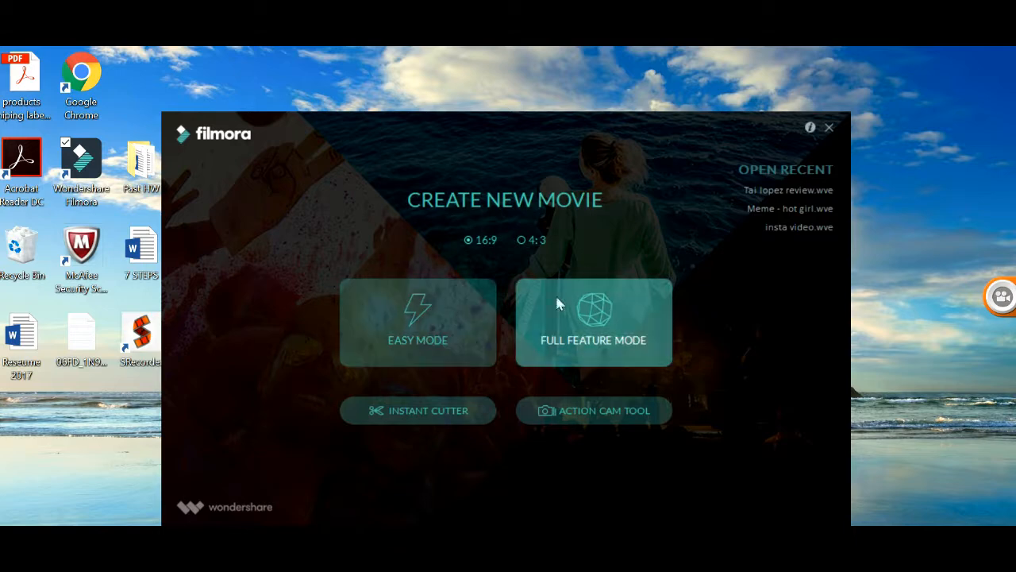
click(393, 334)
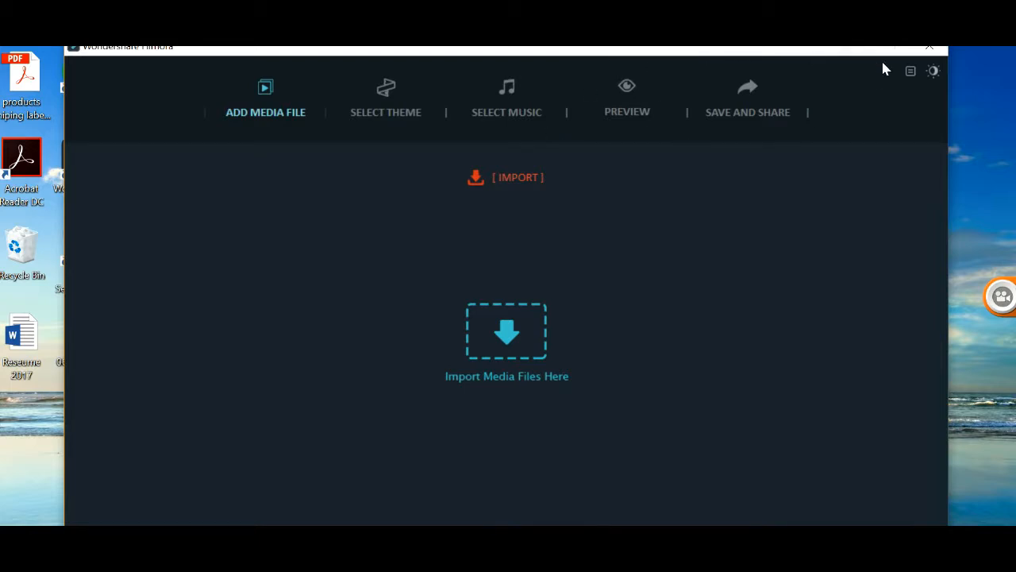
click(931, 47)
click(459, 366)
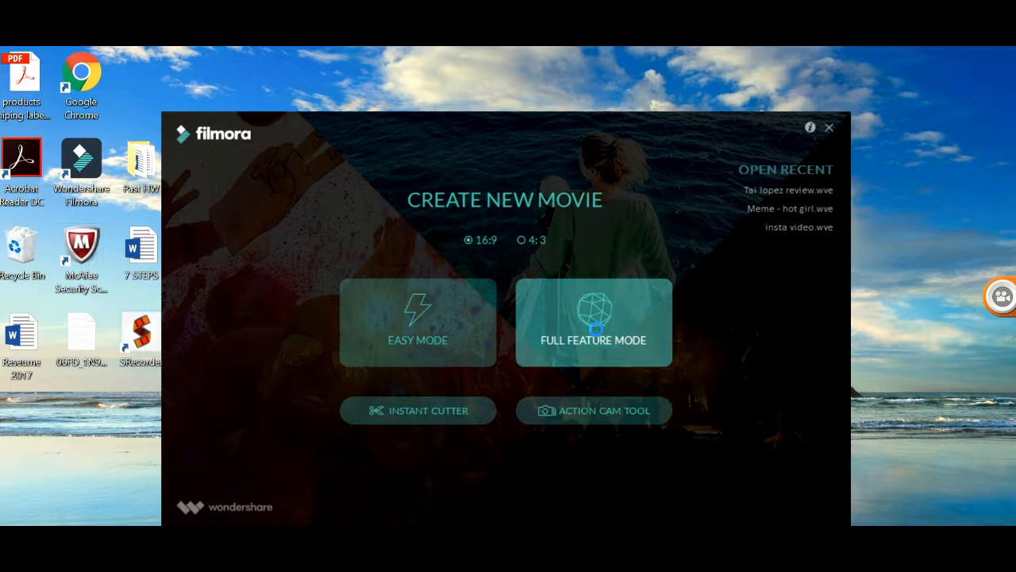
Step: Create a new movie in Full Feature Mode and dismiss the Message Center window
click(597, 328)
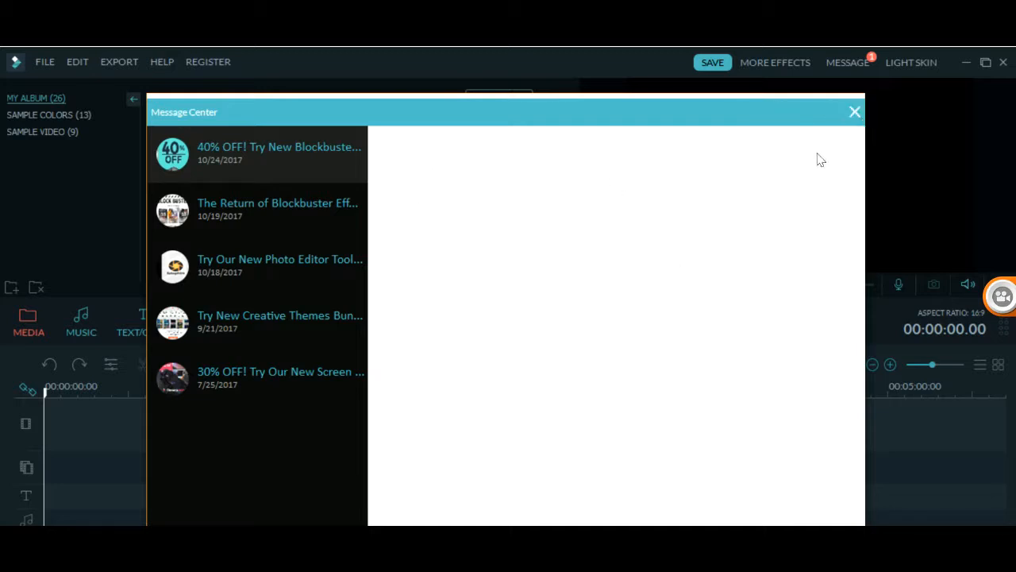
click(855, 111)
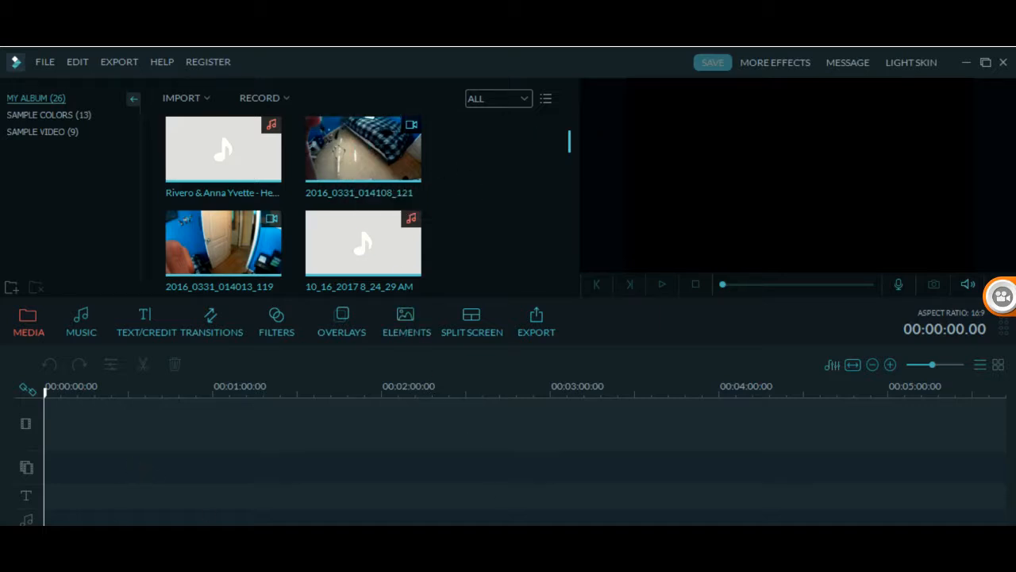
key(super)
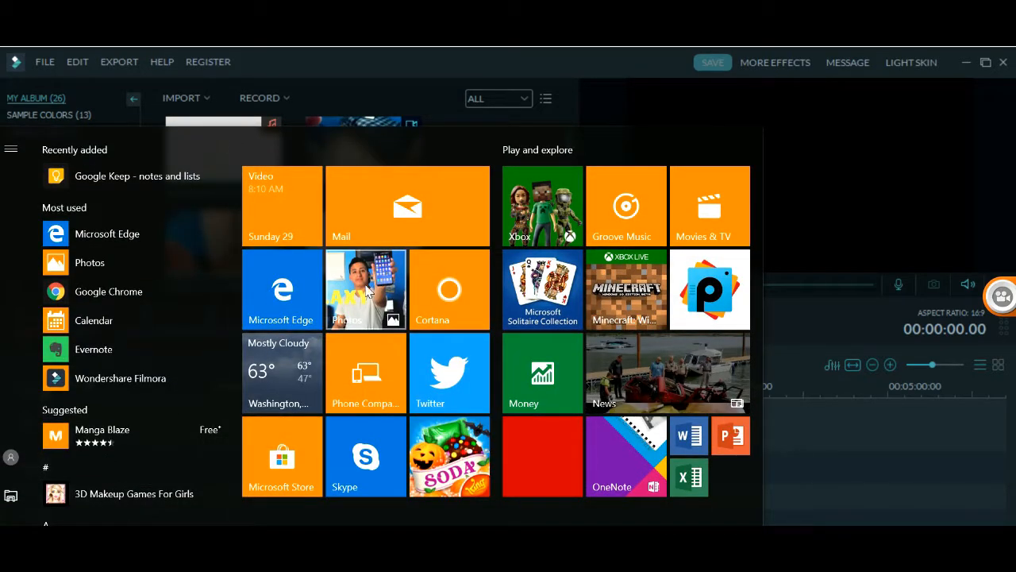
mouse_move(365, 280)
mouse_down()
mouse_move(427, 93)
mouse_move(369, 304)
mouse_move(400, 305)
mouse_move(814, 445)
mouse_move(366, 290)
mouse_up()
click(848, 437)
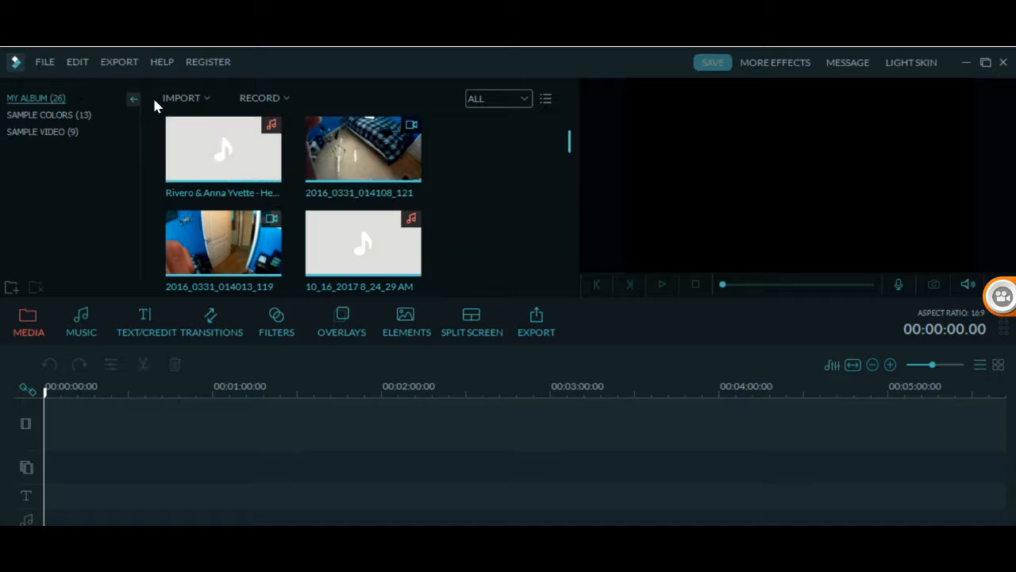
Step: Import the Anikdote x Culture Code song "Don't Let It Go" from the Music folder and place it at the start of the audio track
click(195, 99)
click(197, 119)
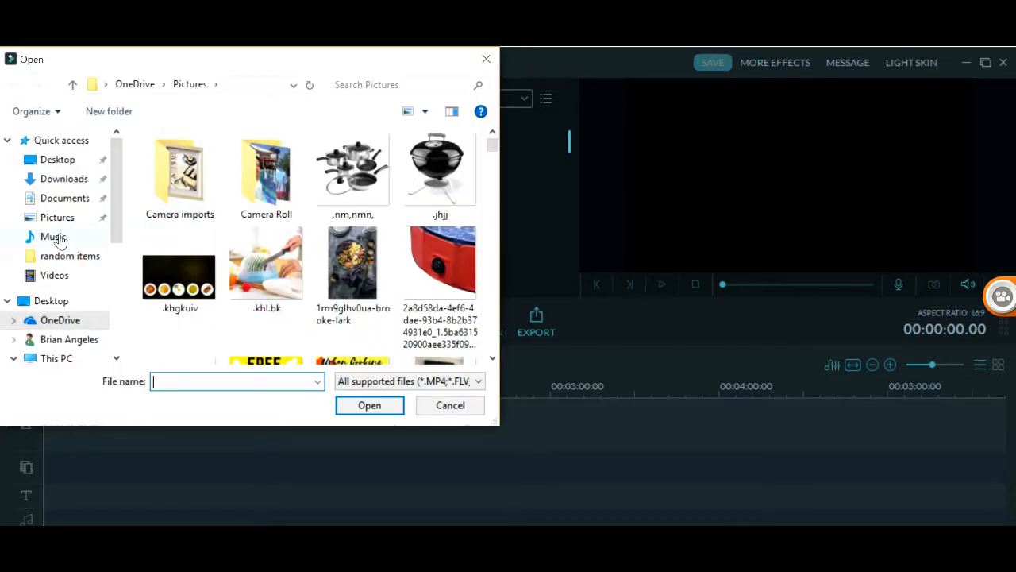
click(56, 236)
scroll(264, 193, down, 1)
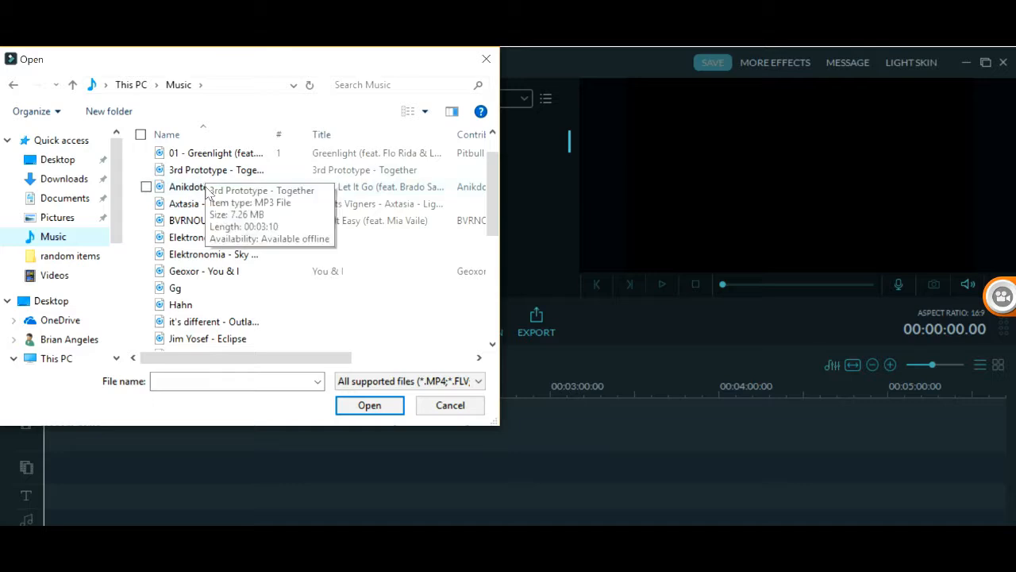
click(265, 190)
click(349, 403)
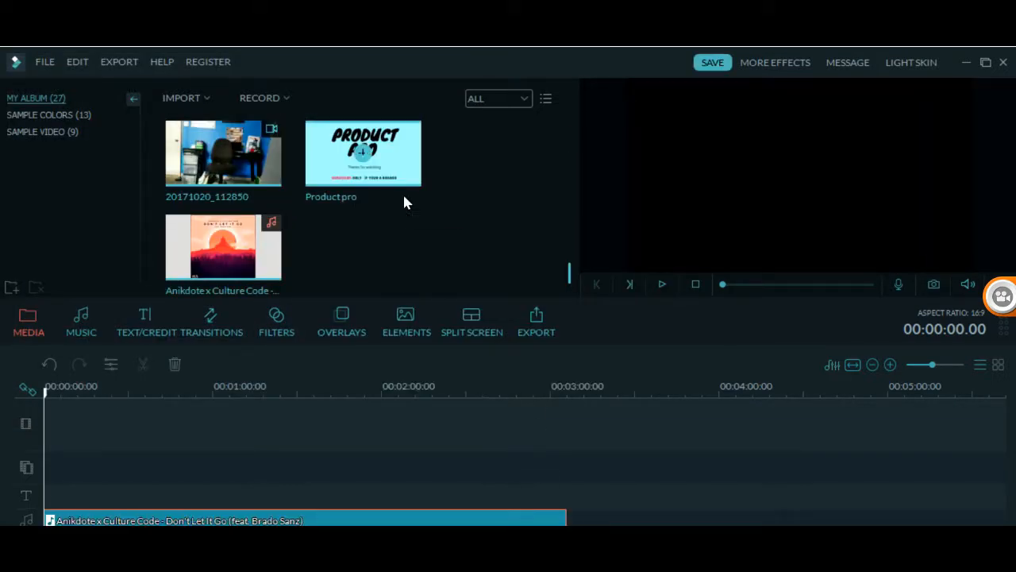
Step: Place the Product pro image from the album at the start of the video track
mouse_move(387, 159)
mouse_down()
mouse_move(341, 288)
mouse_move(204, 415)
mouse_move(147, 438)
mouse_move(146, 430)
mouse_up()
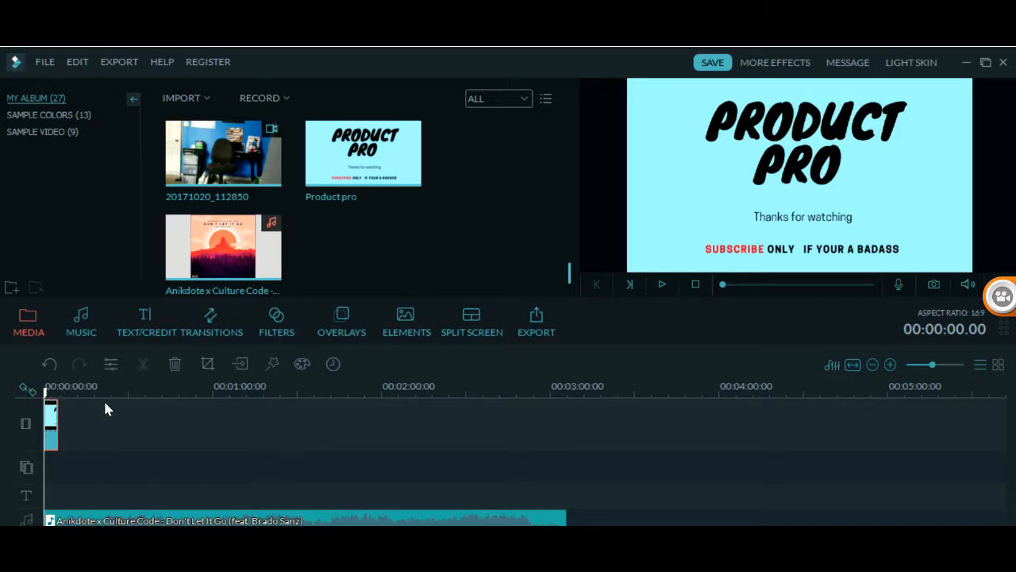
click(176, 363)
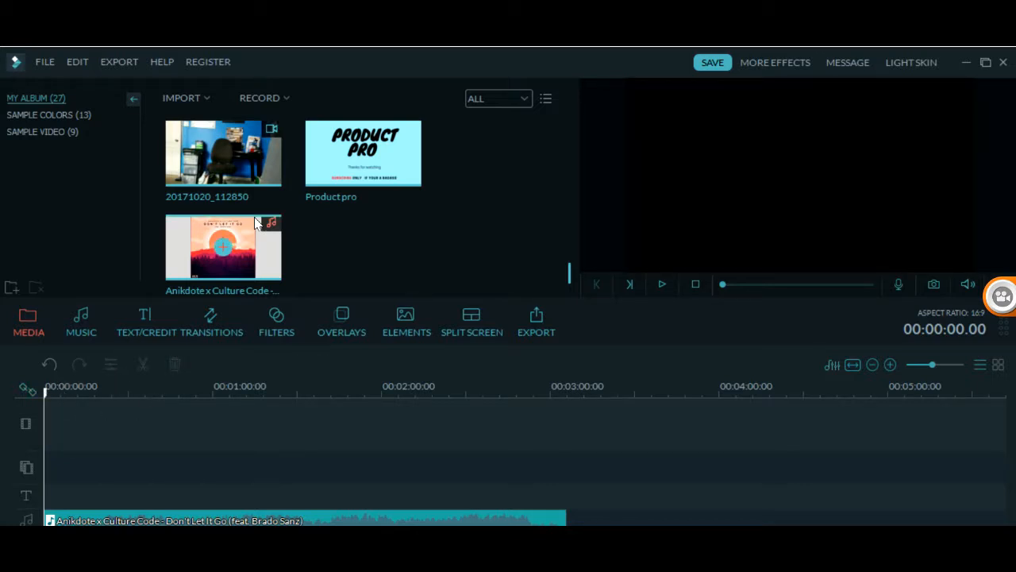
drag(174, 421, 100, 421)
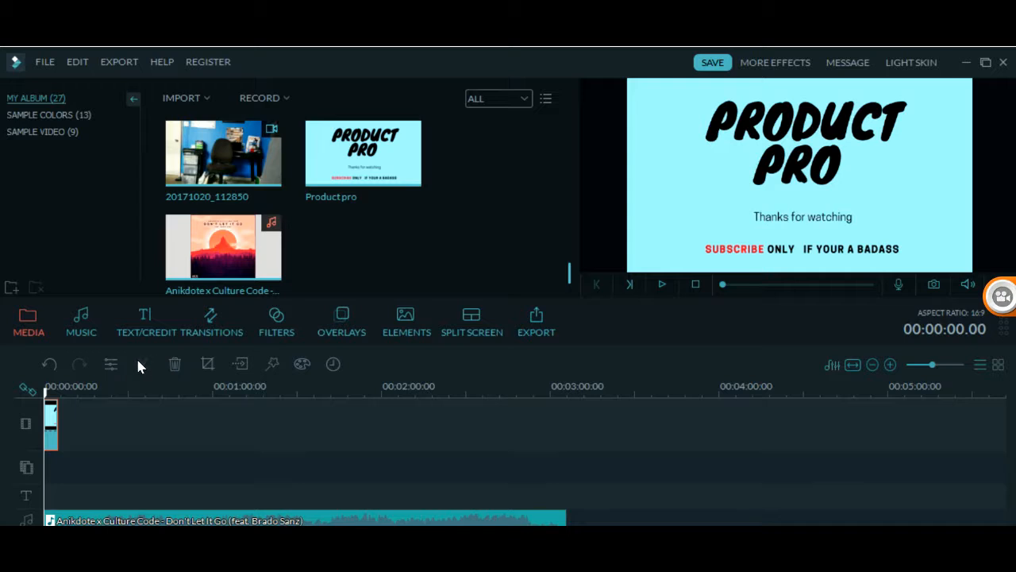
Step: Set the Product pro image's contrast to 63 and its brightness to -25
click(119, 366)
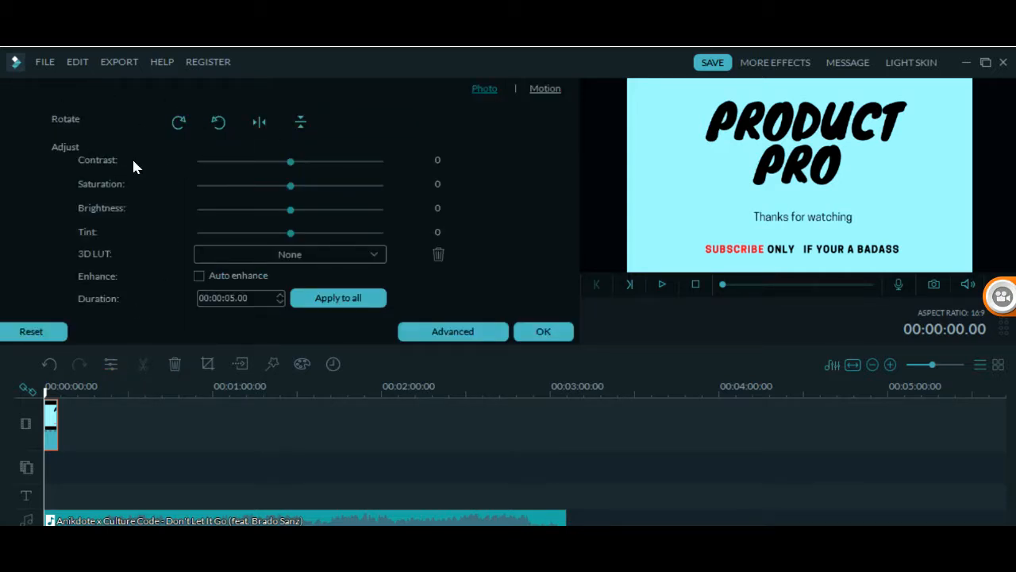
drag(292, 169, 267, 231)
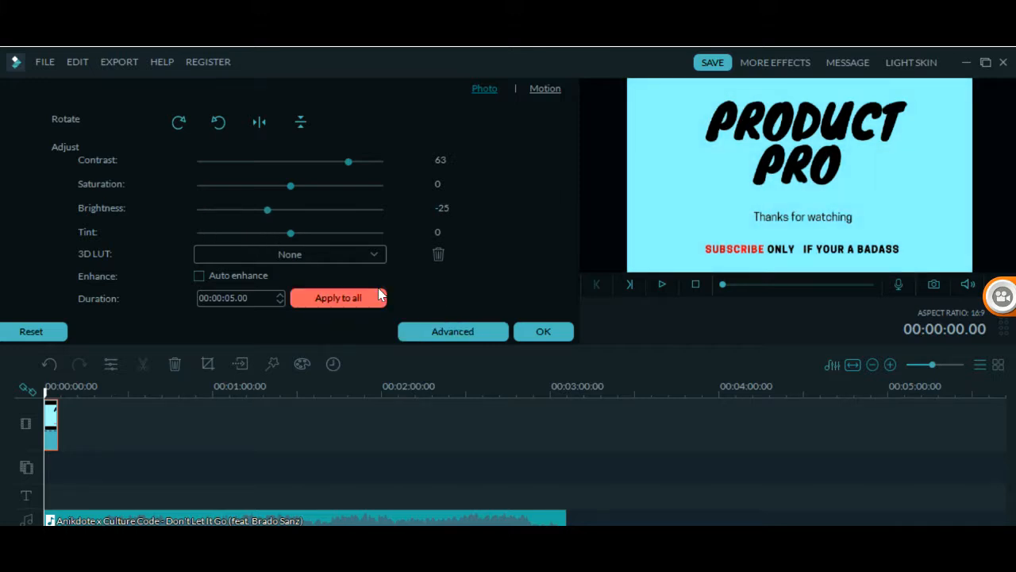
click(540, 330)
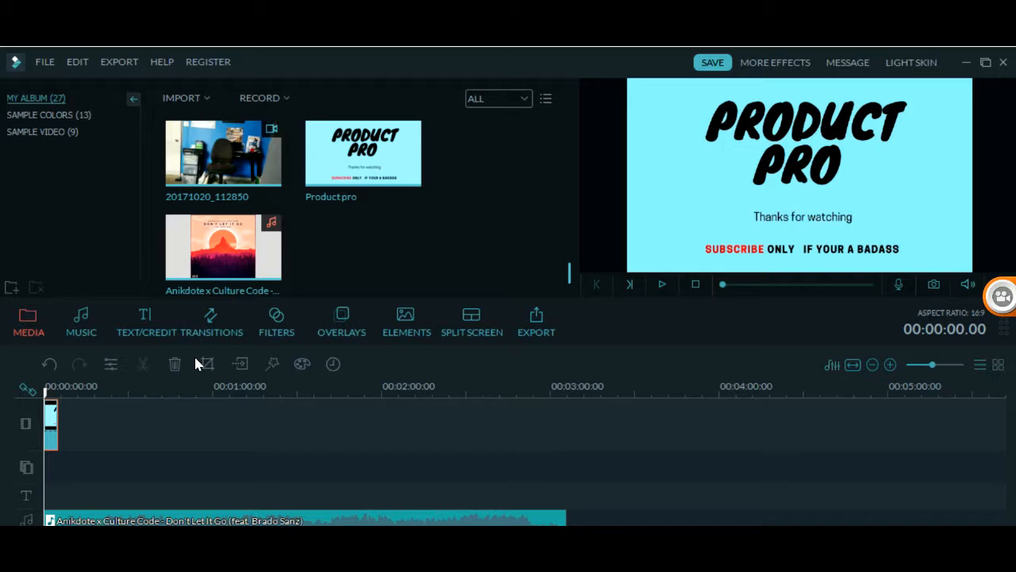
Step: Apply the Batman 3D LUT to the Product pro image
click(112, 364)
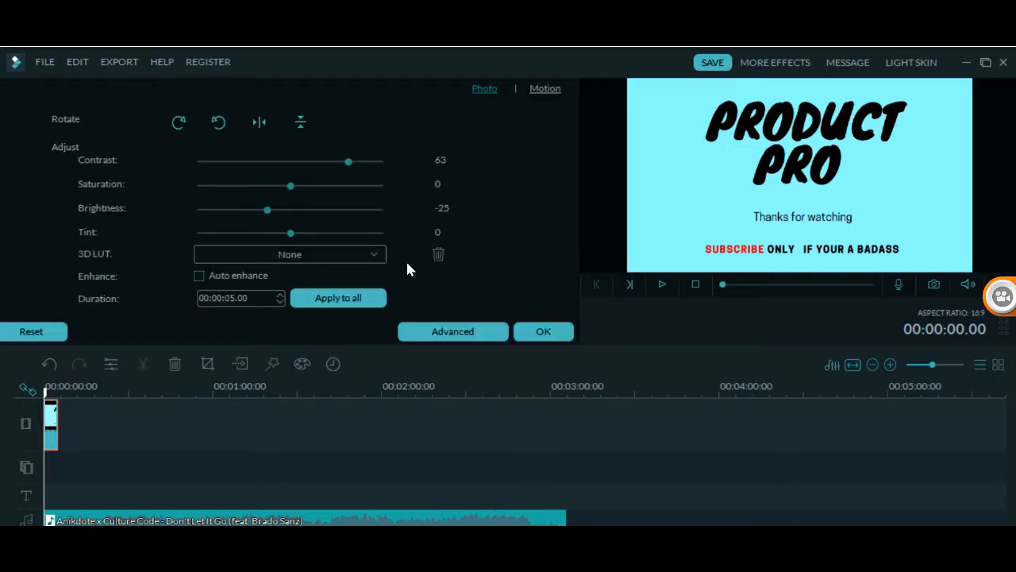
click(300, 253)
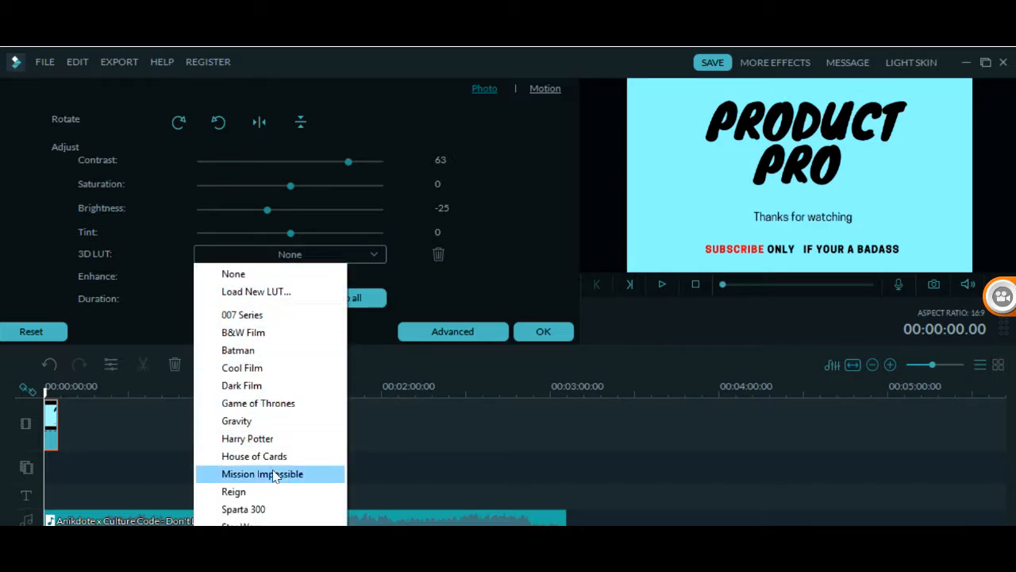
click(264, 351)
click(270, 254)
click(258, 352)
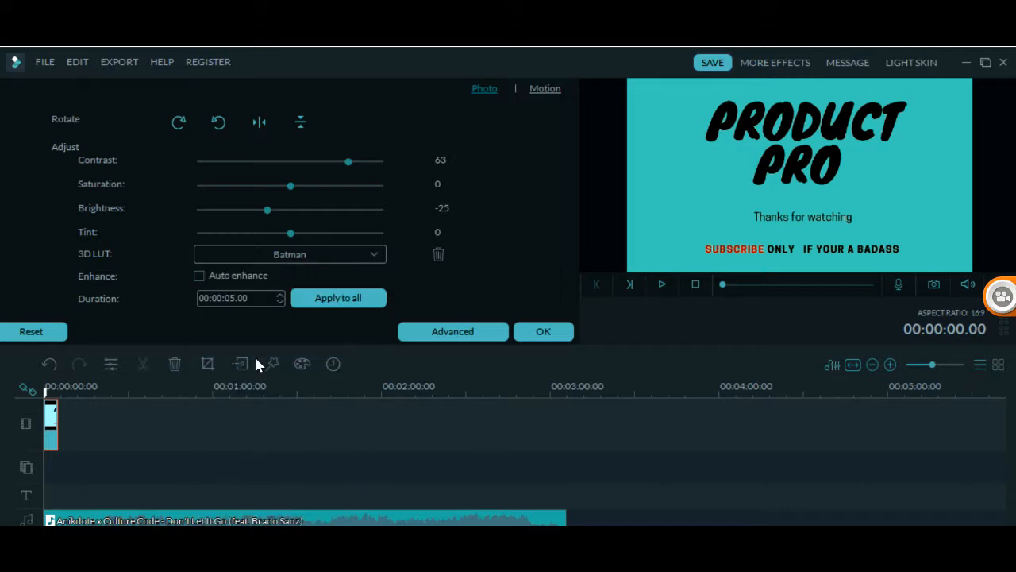
Step: Set the Product pro image's 3D LUT to Harry Potter and accept the adjustments
click(302, 259)
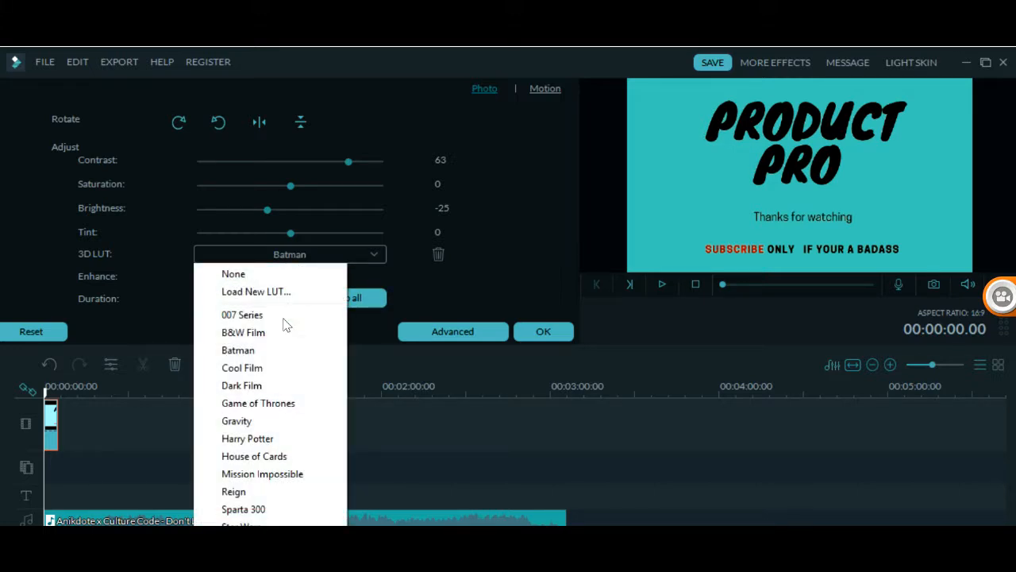
click(241, 439)
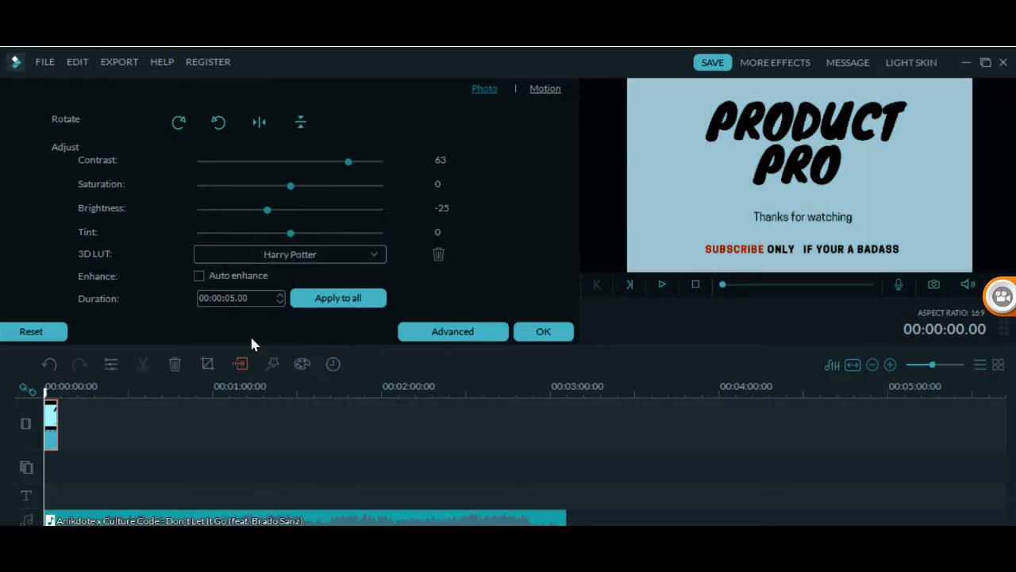
click(280, 256)
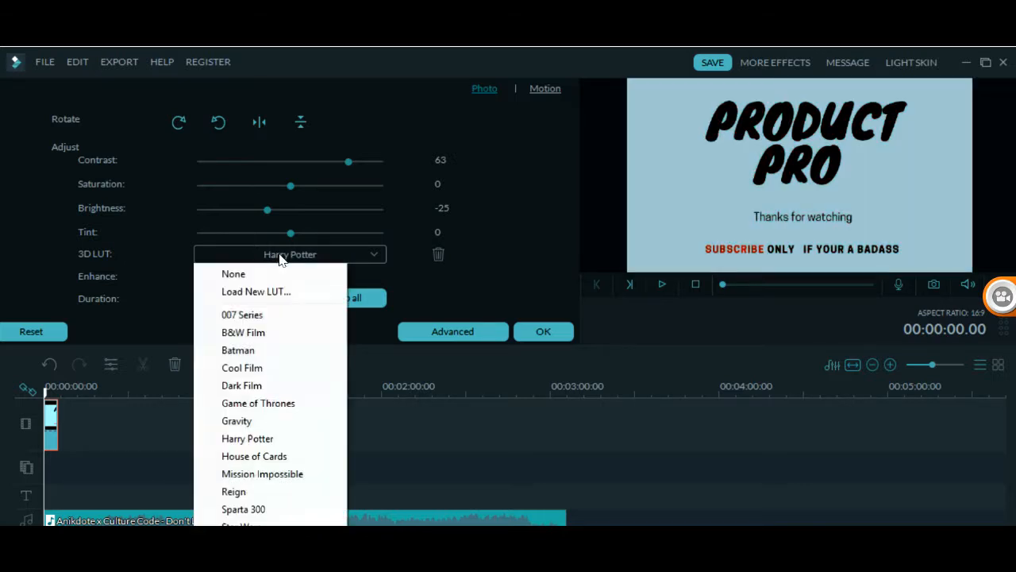
click(267, 439)
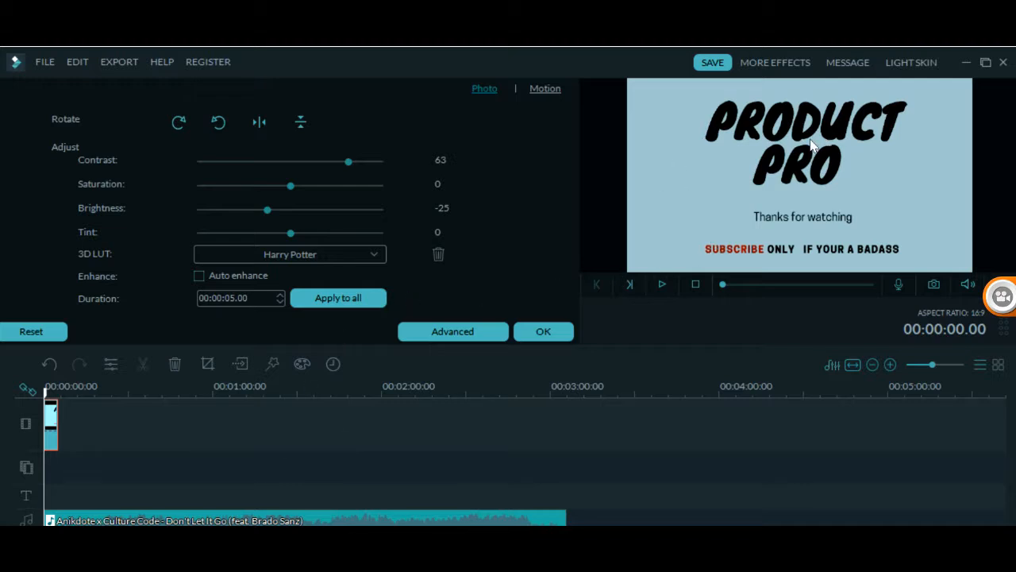
click(544, 332)
Step: Add the slow-motion running video from the album to the video track, directly after the Product pro image
scroll(408, 261, up, 5)
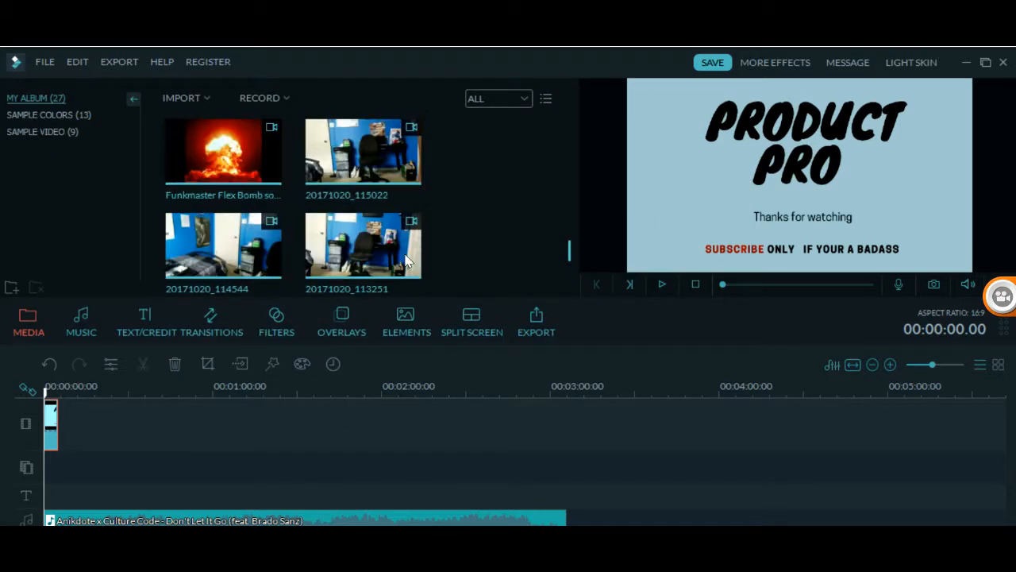
scroll(407, 261, down, 2)
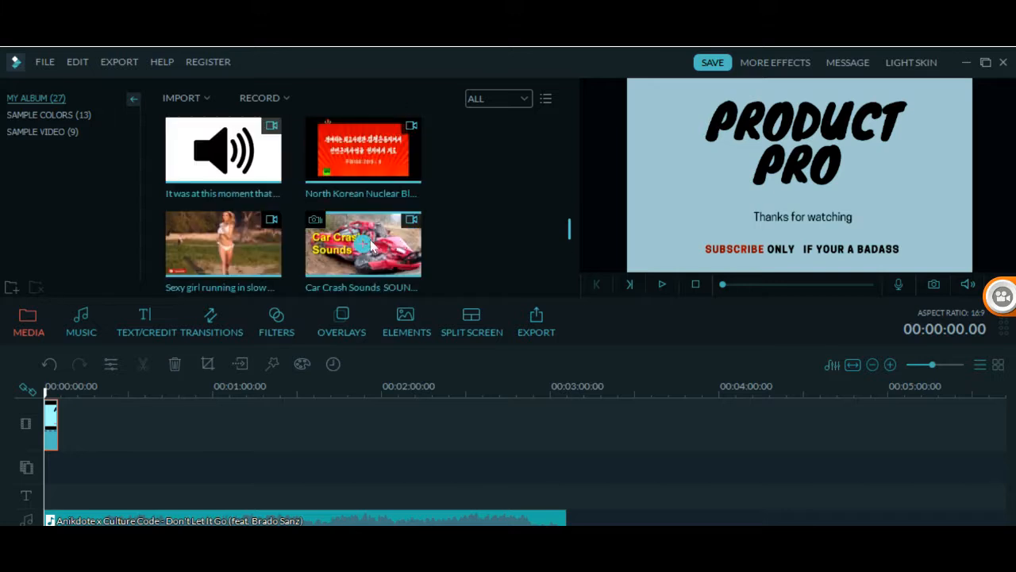
drag(235, 232, 132, 436)
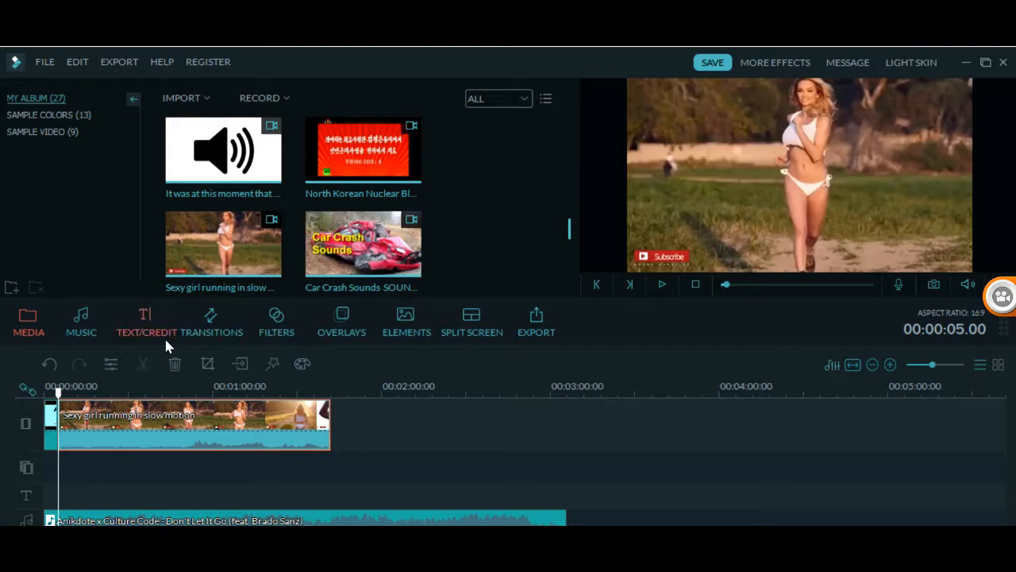
Step: Apply the Harry Potter 3D LUT to the slow-motion running clip
click(111, 365)
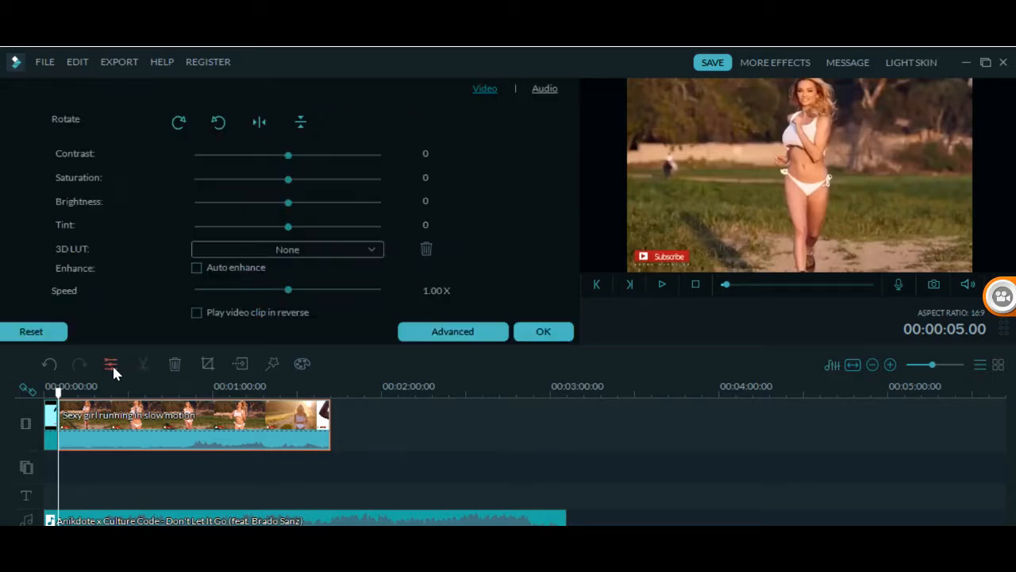
click(330, 255)
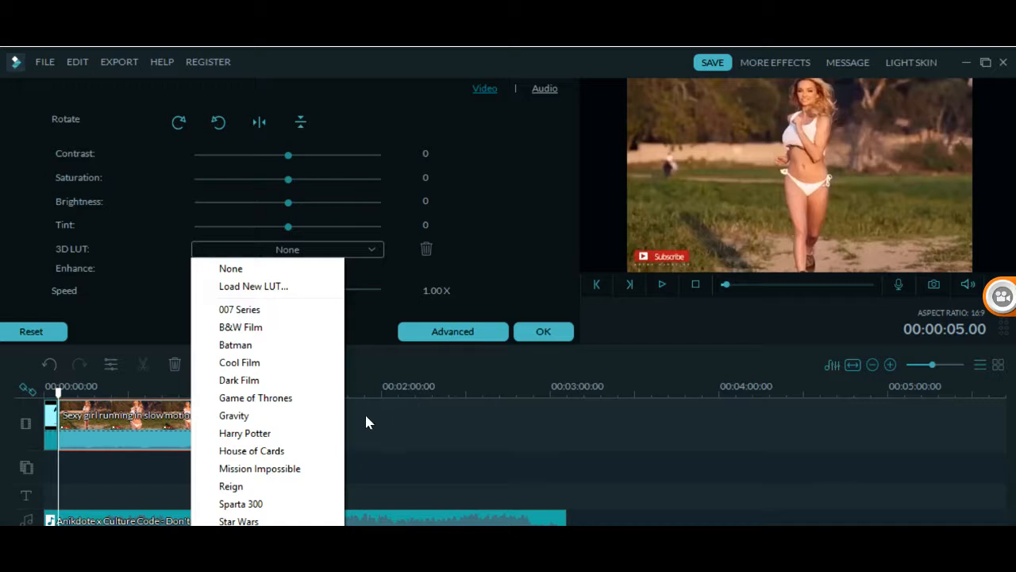
click(412, 418)
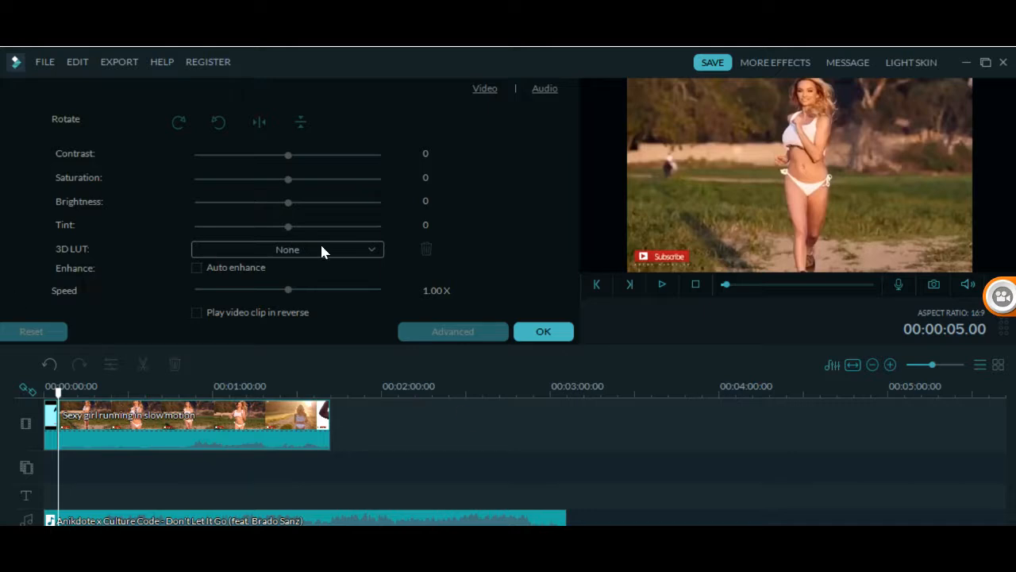
click(168, 427)
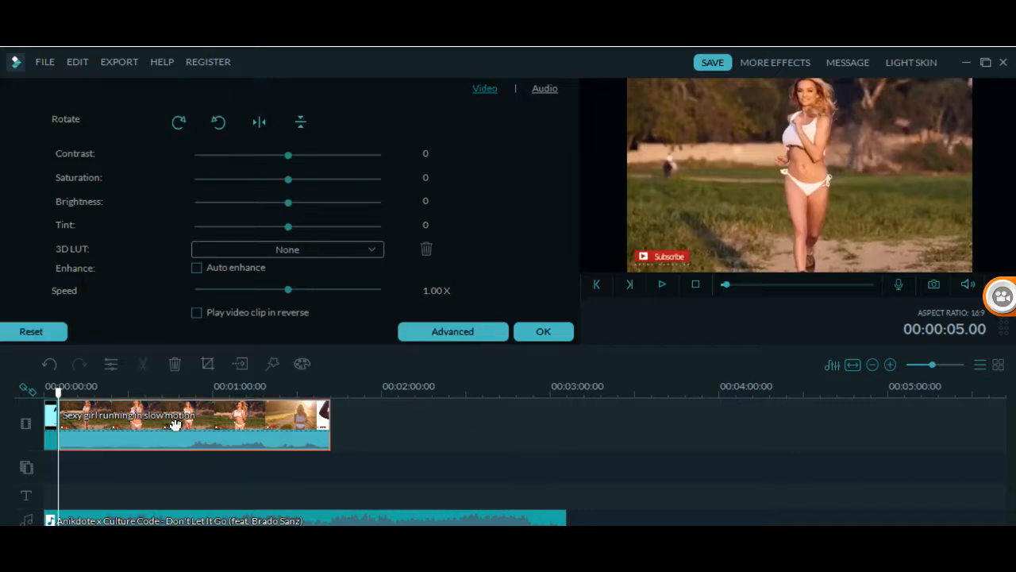
click(332, 254)
click(262, 433)
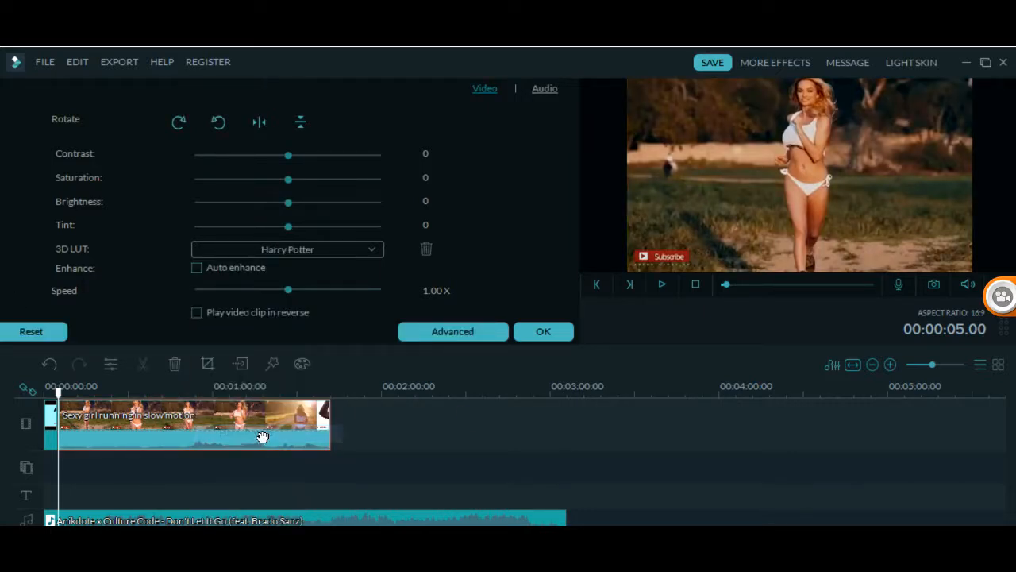
Step: Play the running clip while setting its saturation to 32 and contrast to -17, and accept the adjustments
click(663, 286)
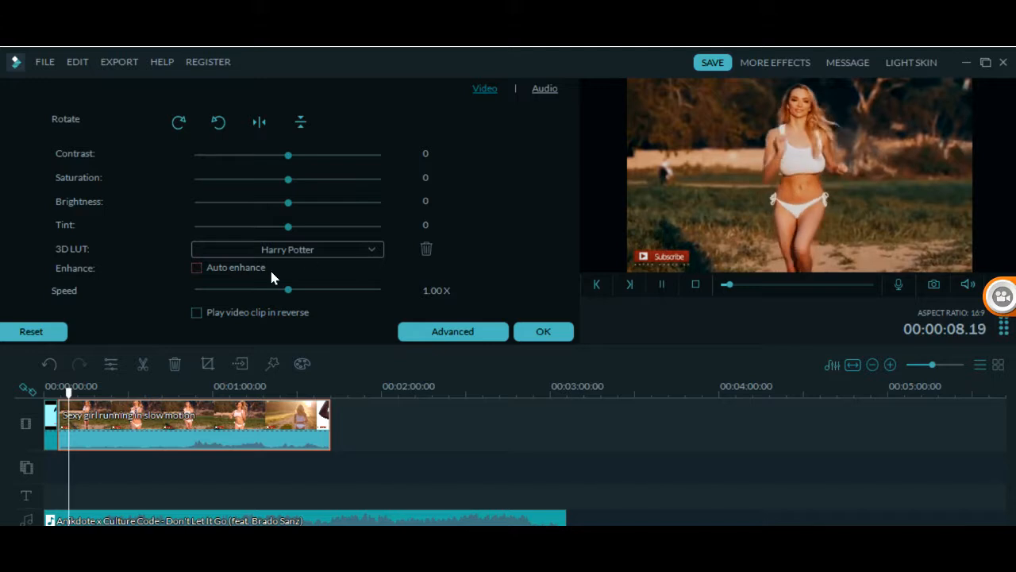
click(290, 245)
drag(292, 182, 317, 200)
mouse_move(288, 157)
mouse_down()
mouse_move(241, 156)
mouse_move(273, 163)
mouse_up()
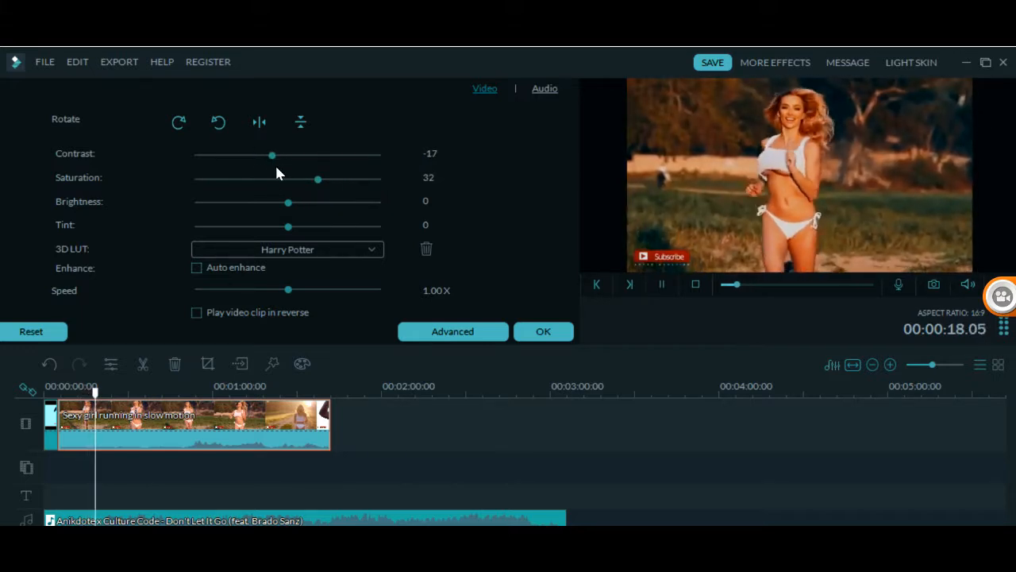
click(540, 335)
Step: Delete the slow-motion running clip from the video track
right_click(260, 425)
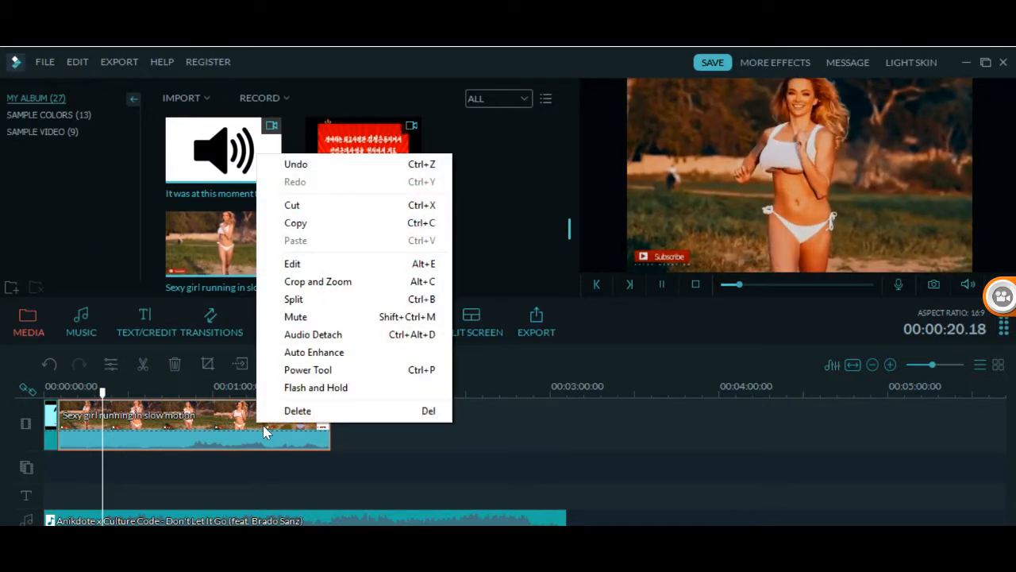
click(304, 411)
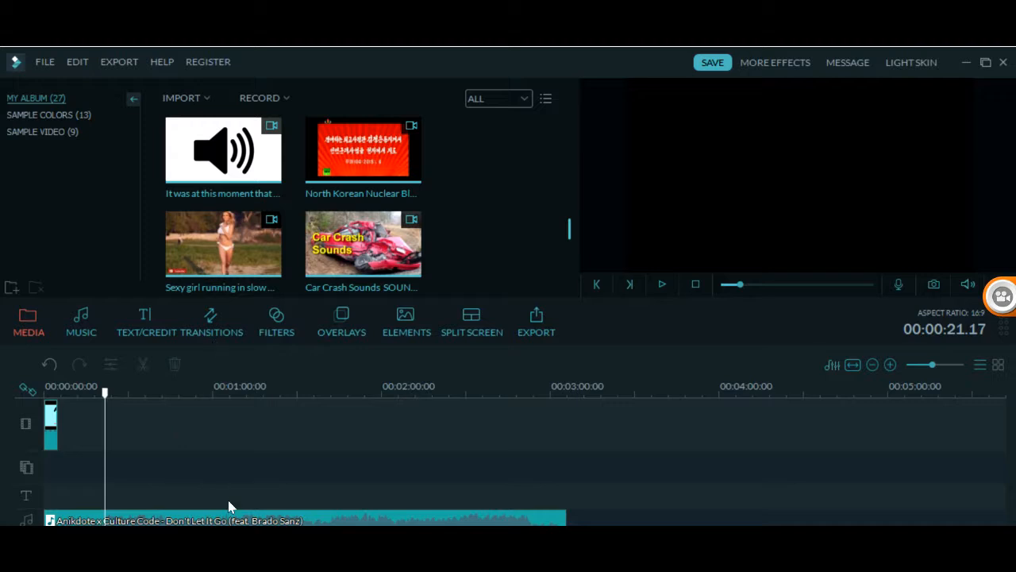
Step: Add the Opener 1 title template directly after the Product pro image and play its beginning
click(151, 314)
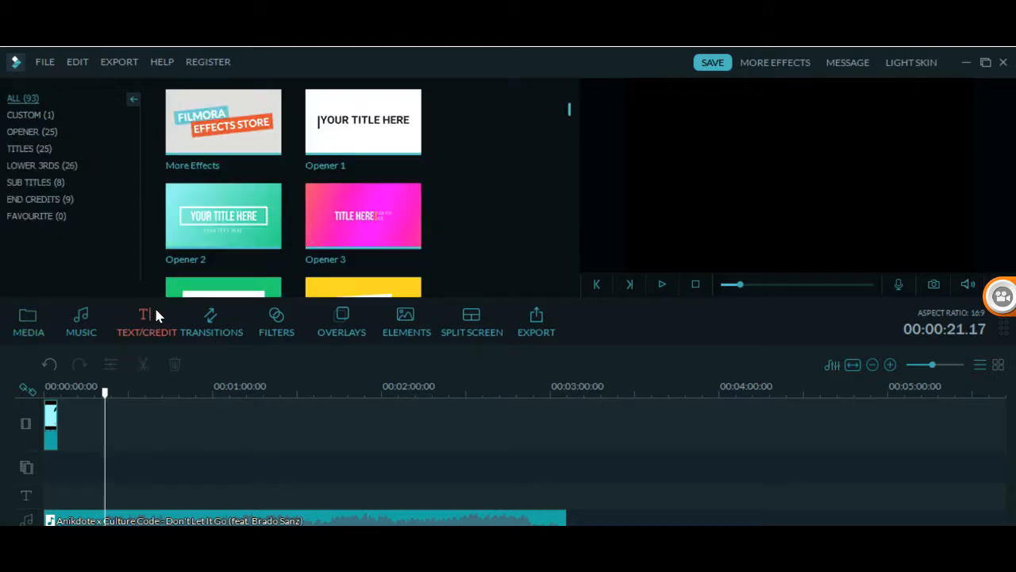
click(345, 119)
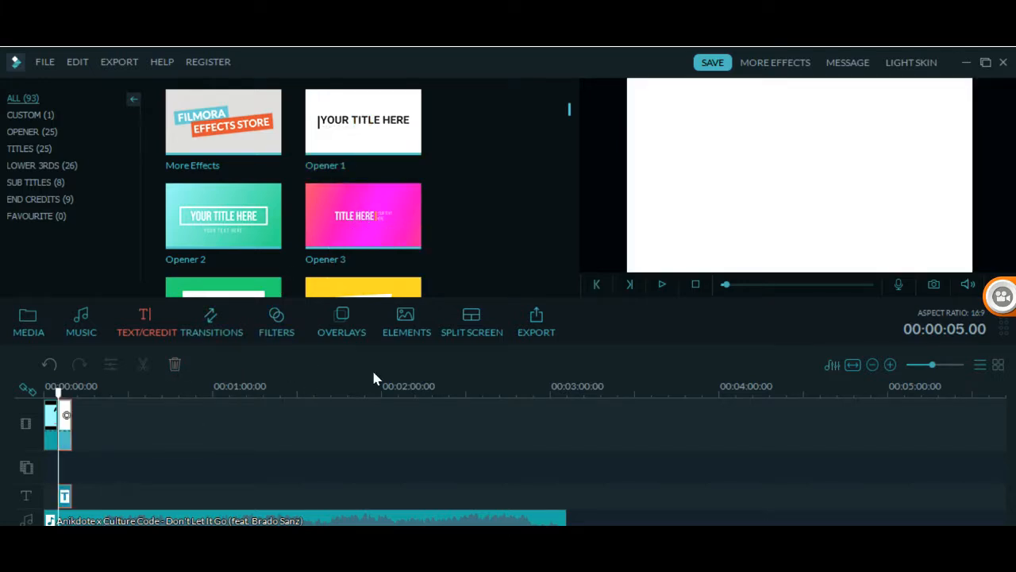
click(664, 285)
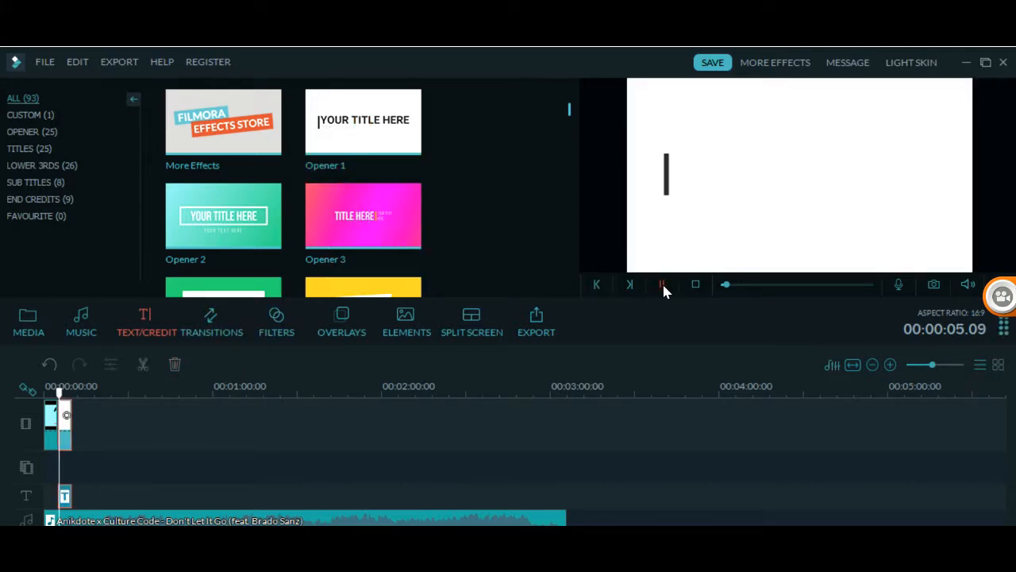
click(663, 285)
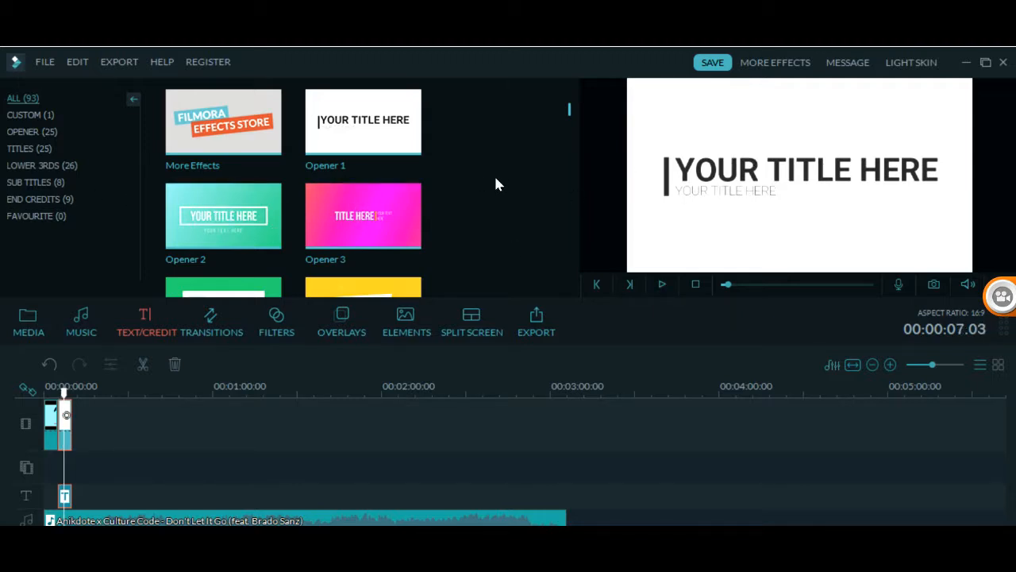
scroll(490, 184, down, 10)
scroll(486, 189, down, 8)
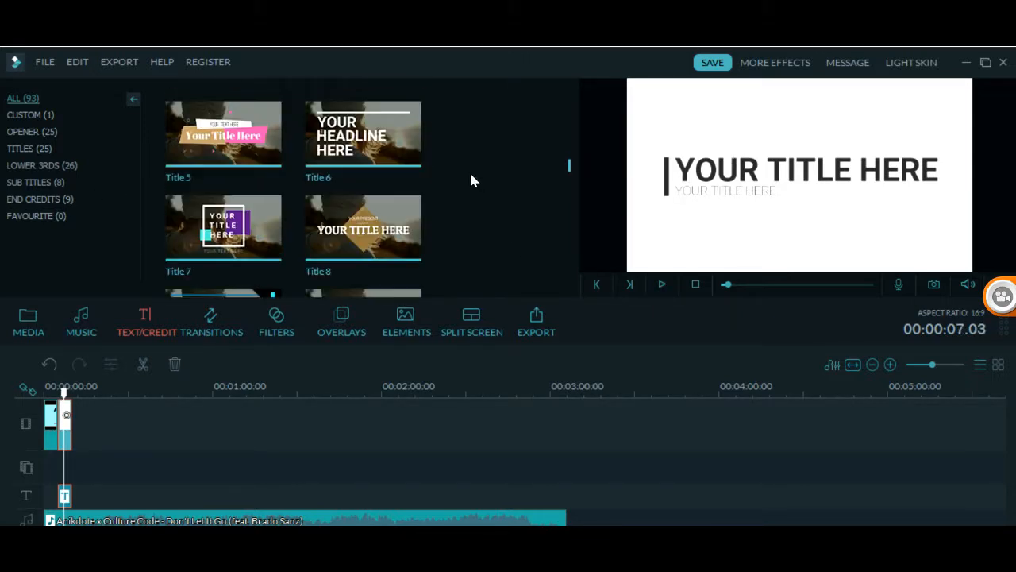
scroll(469, 175, down, 8)
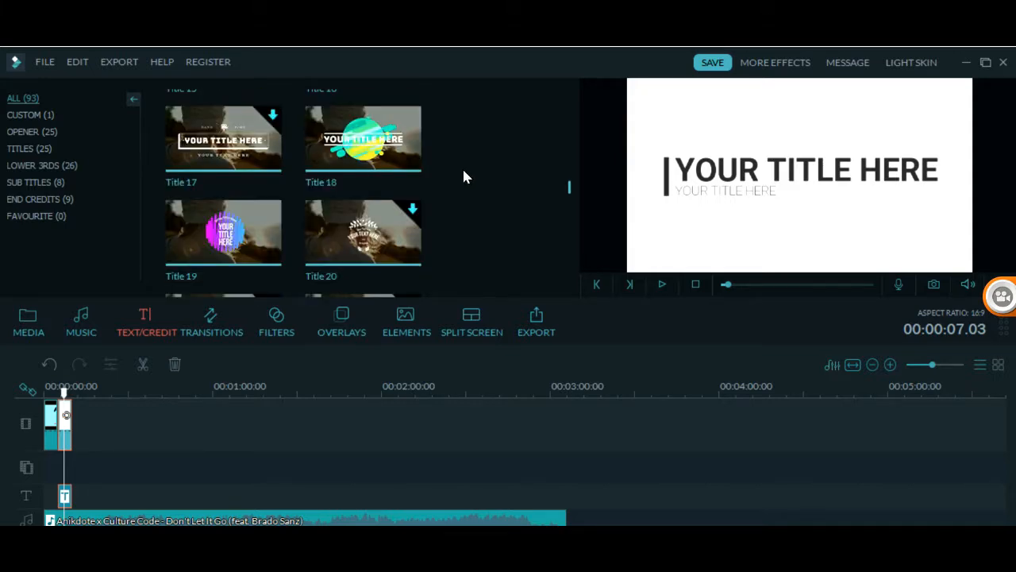
scroll(464, 176, up, 20)
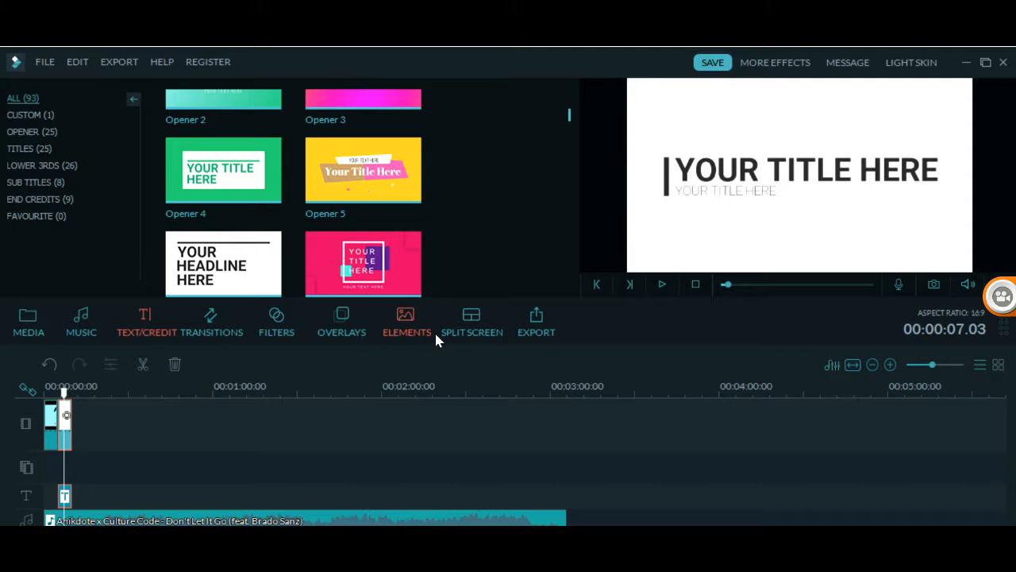
Step: Try to download Badge Element 1 and Badge Element 3 from the elements library
click(402, 328)
click(358, 153)
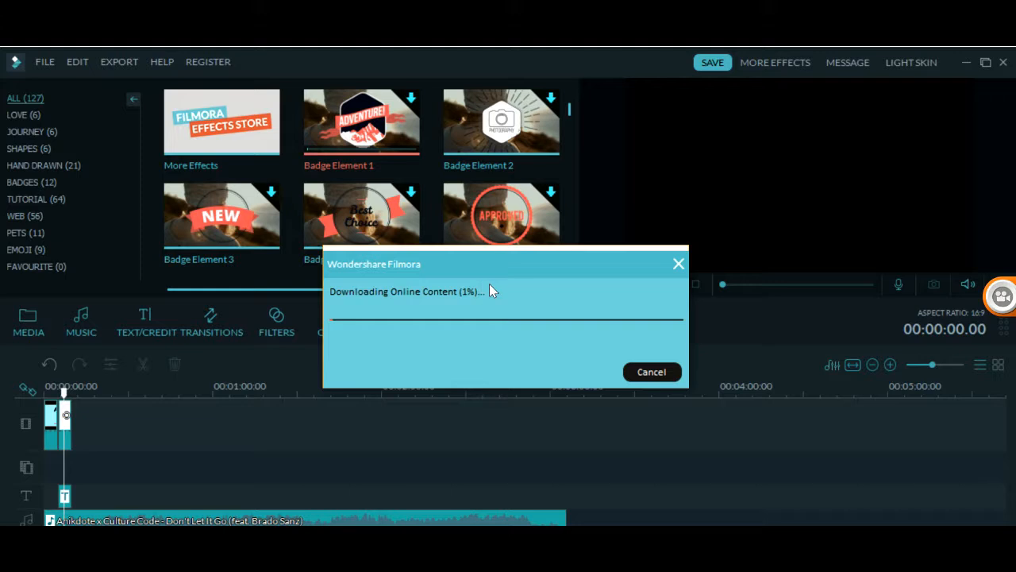
click(652, 371)
double_click(218, 216)
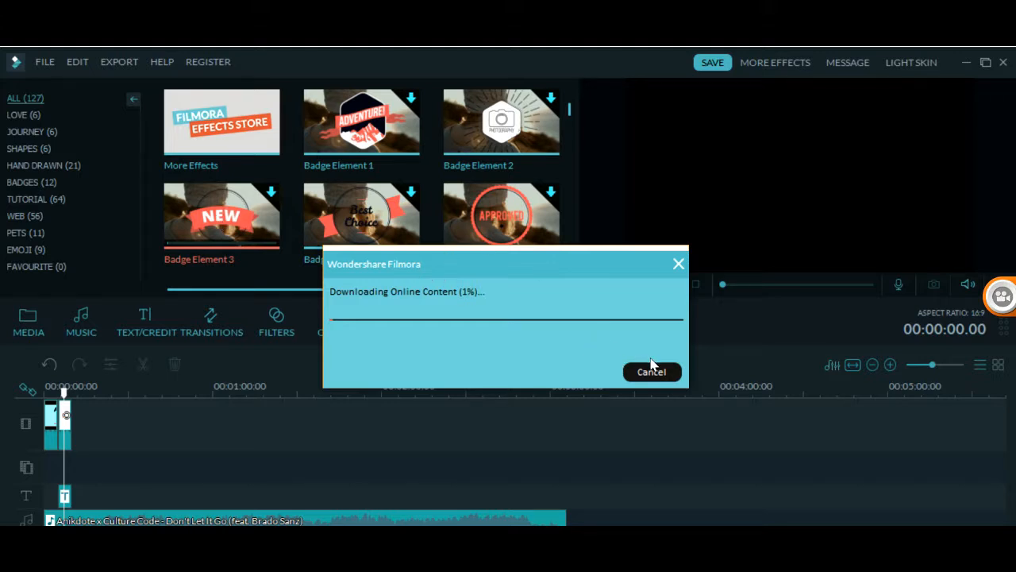
click(651, 372)
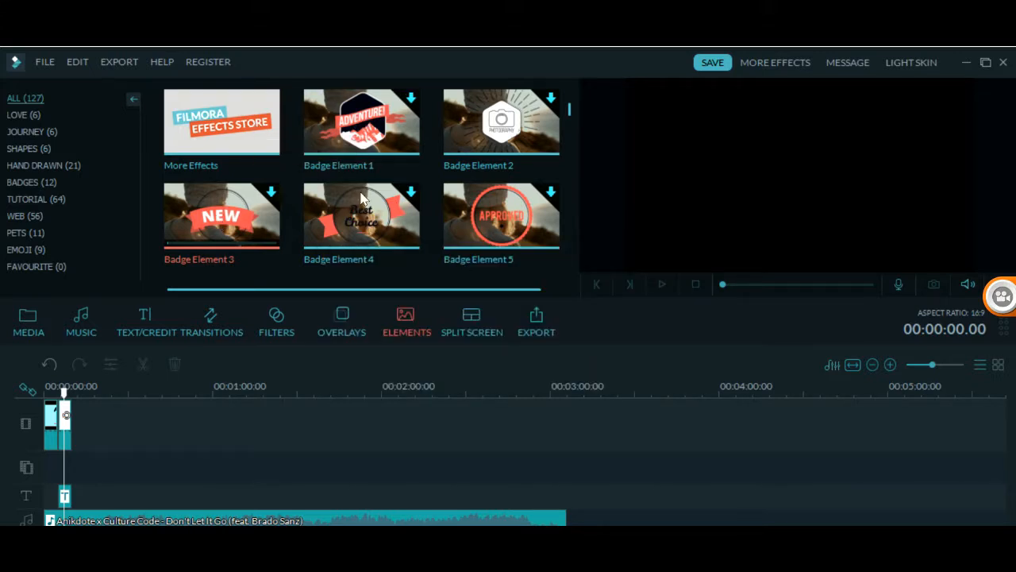
Step: Add Element Handdrawn 1 to the overlay track and move its clip to the start of the timeline
scroll(365, 205, down, 2)
scroll(376, 197, down, 3)
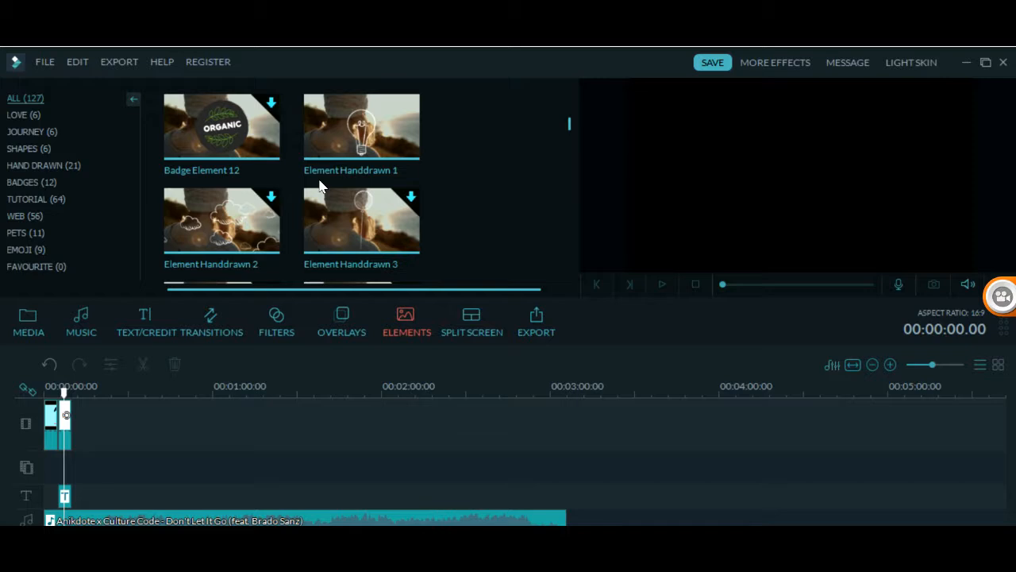
click(362, 129)
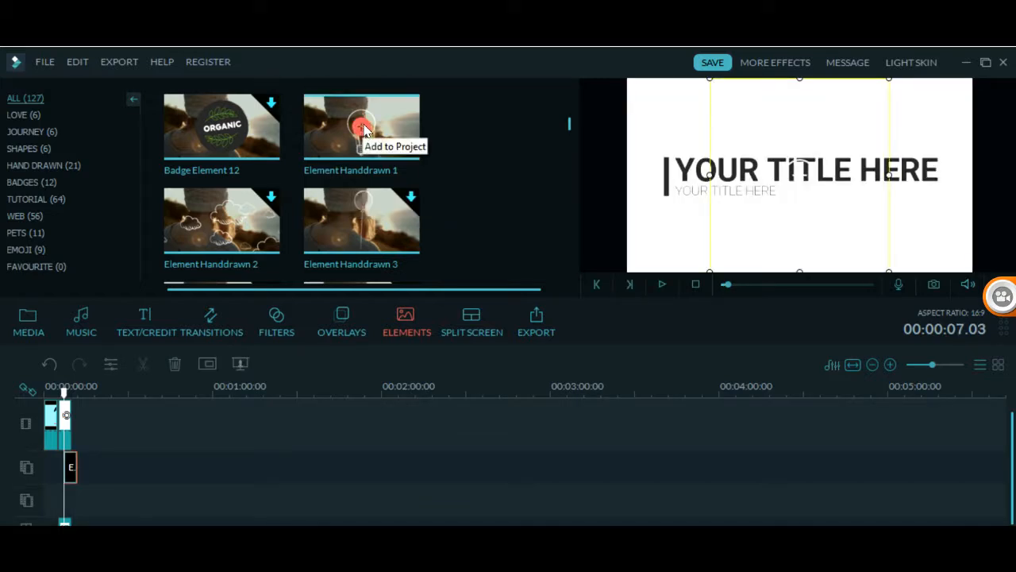
drag(798, 176, 649, 204)
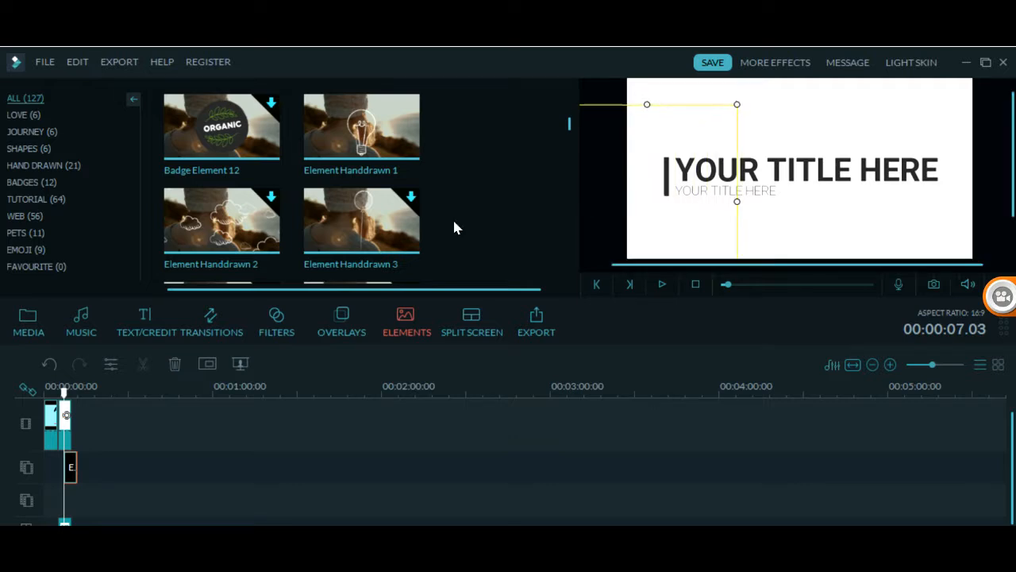
drag(73, 463, 54, 463)
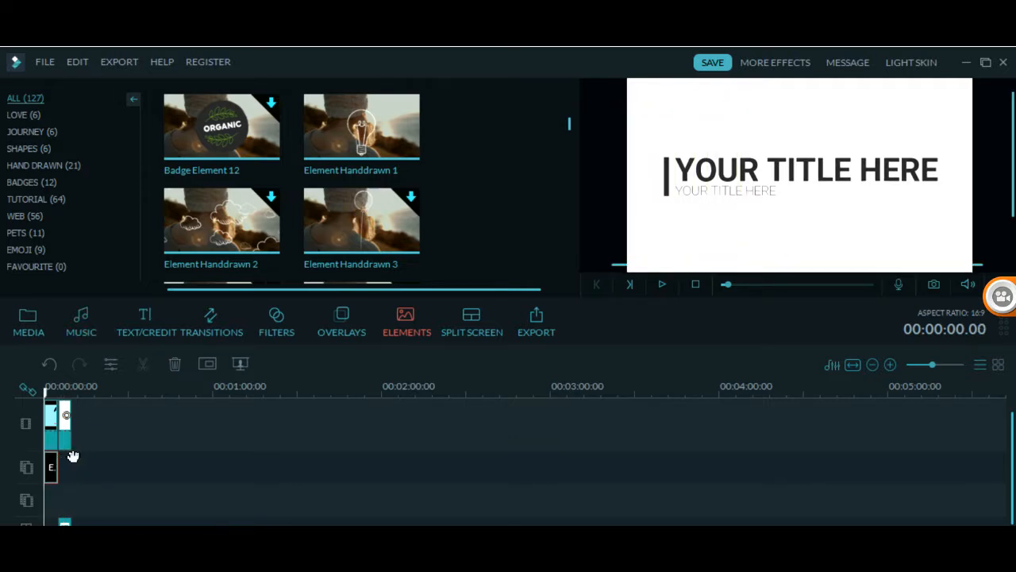
Step: Position the light bulb element over the left half of the Product pro image and play its animation
drag(673, 195, 753, 181)
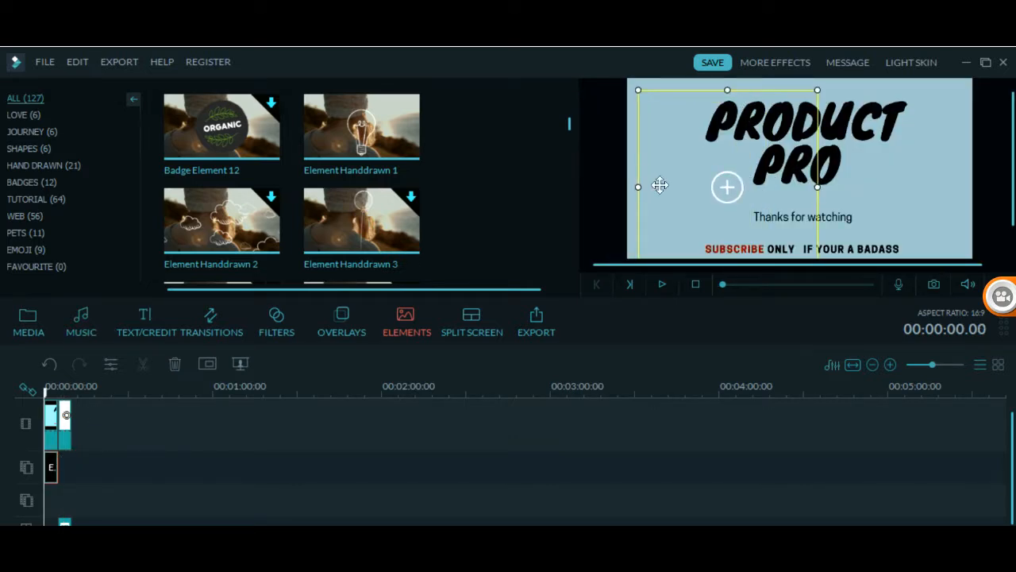
click(662, 284)
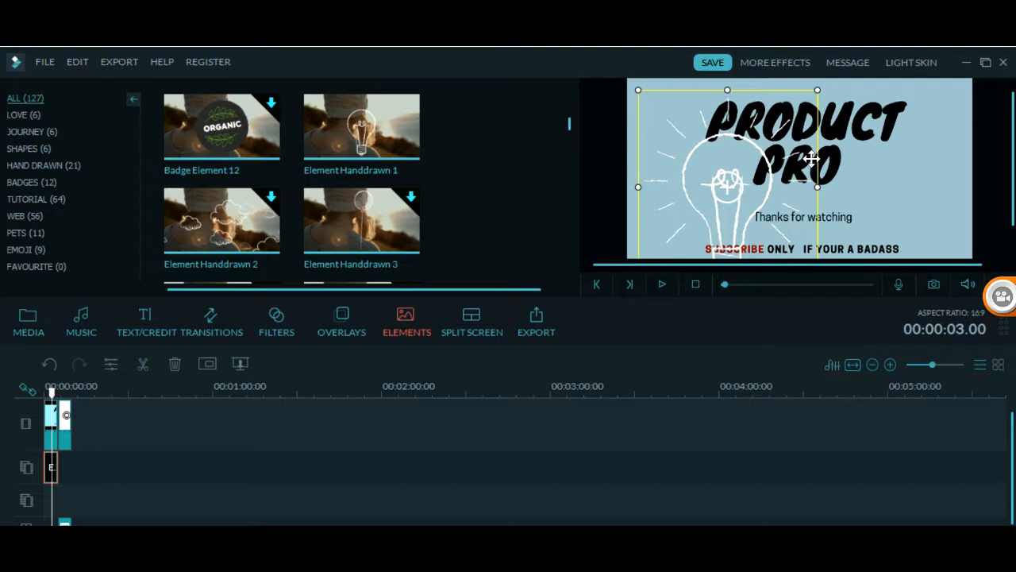
drag(799, 158, 807, 144)
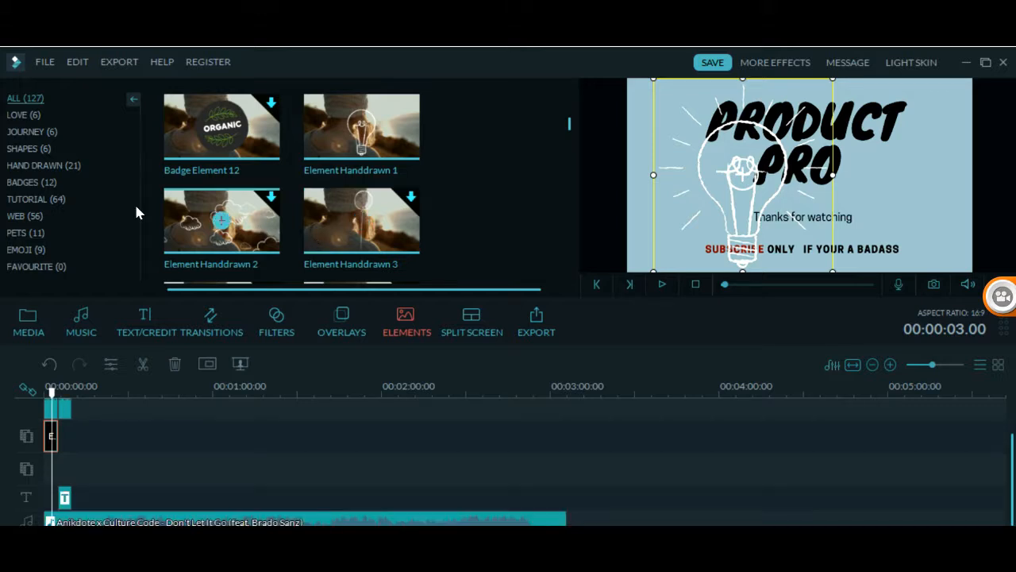
Step: Shrink the light bulb element slightly and shift it up and left over the Product pro image
click(58, 130)
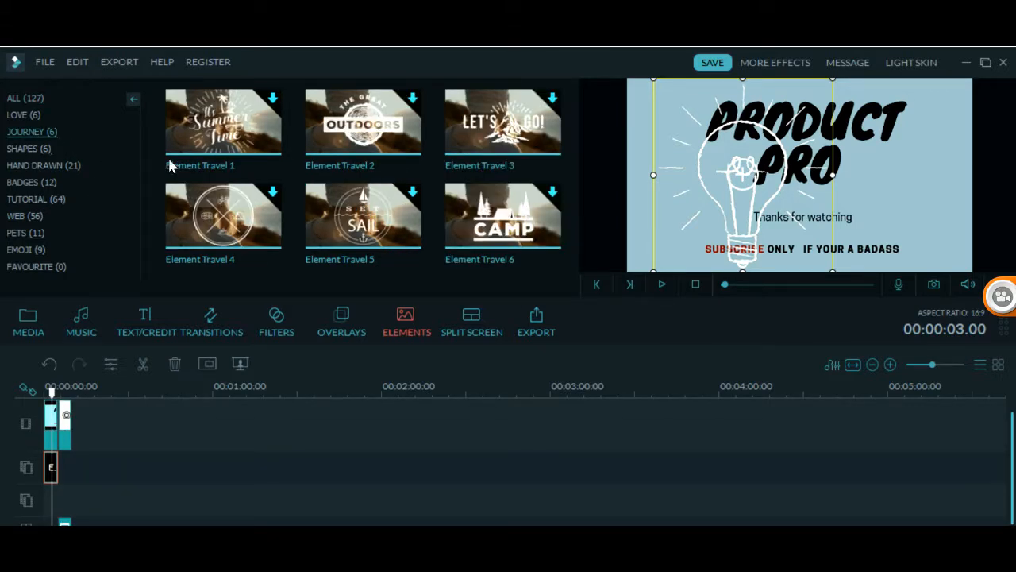
click(29, 165)
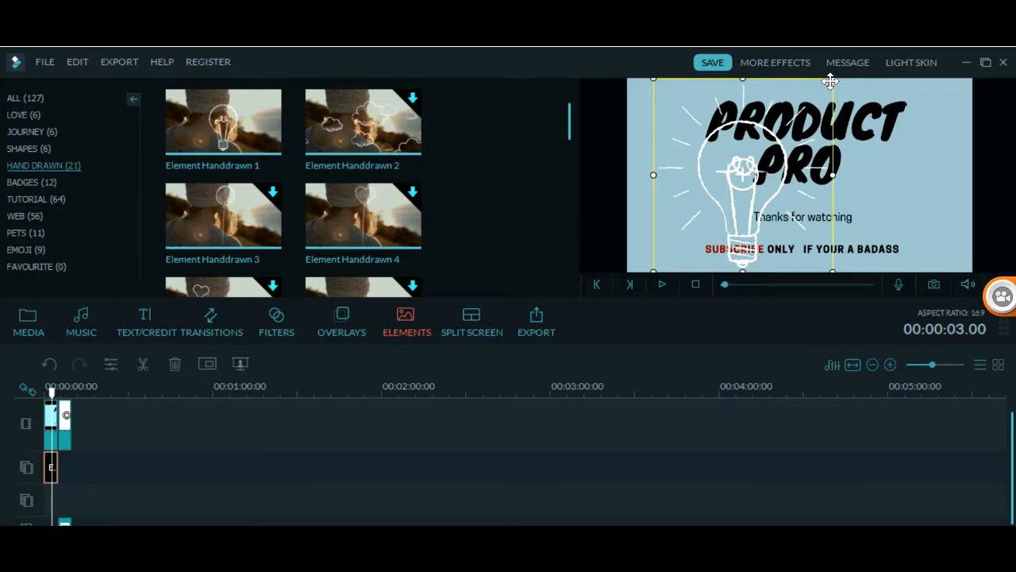
drag(832, 77, 824, 87)
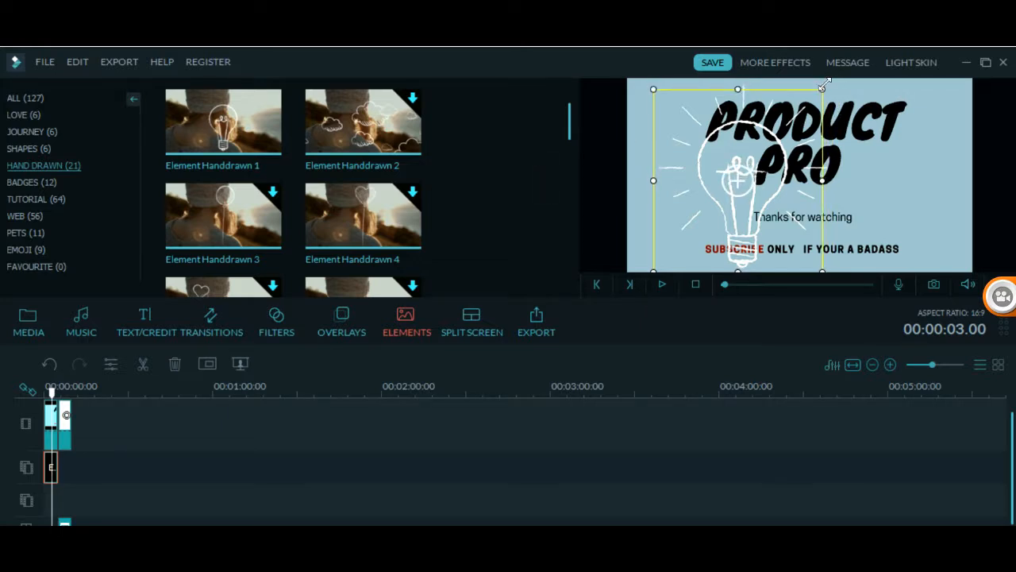
drag(729, 171, 719, 162)
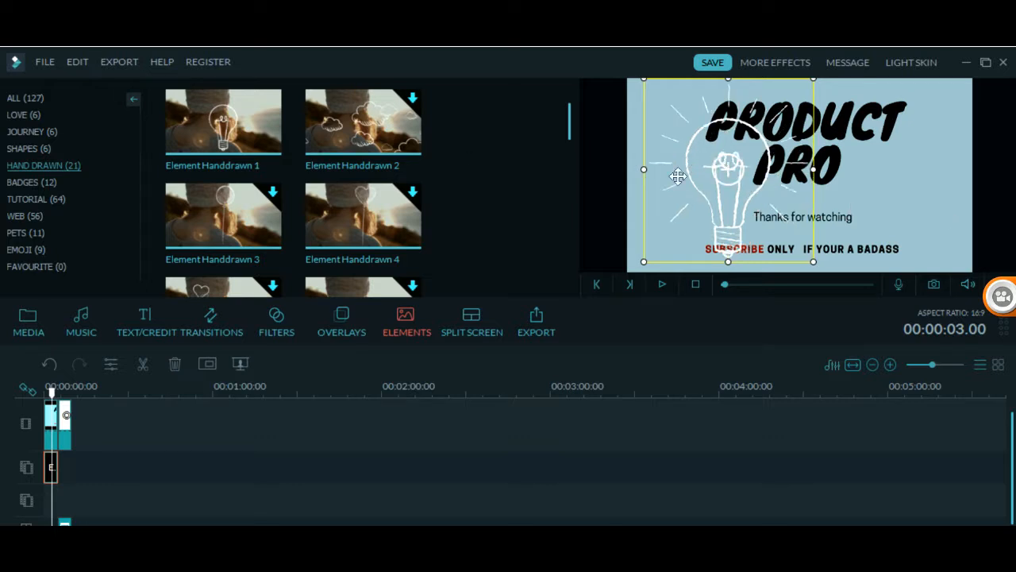
click(46, 181)
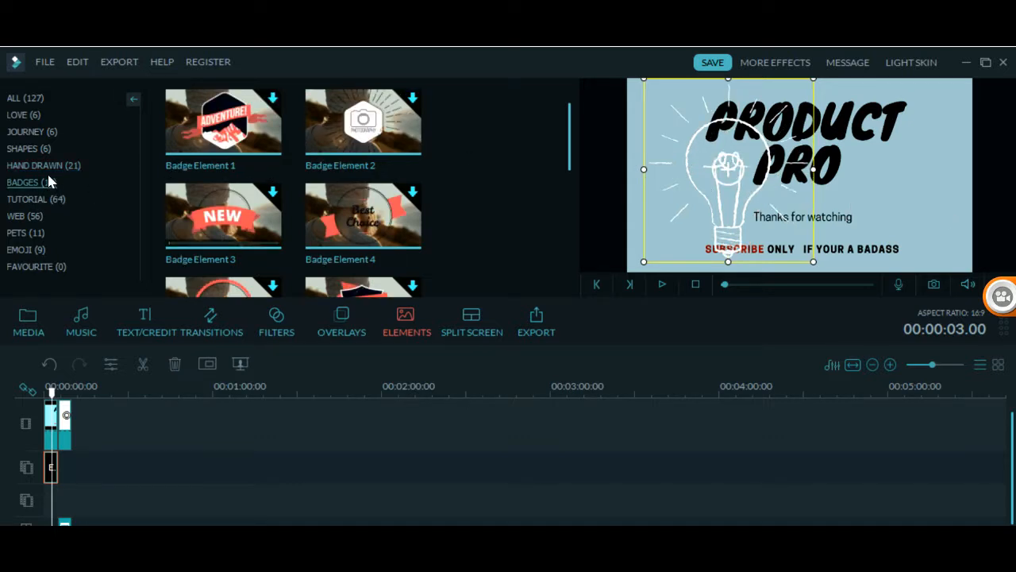
click(36, 215)
click(44, 198)
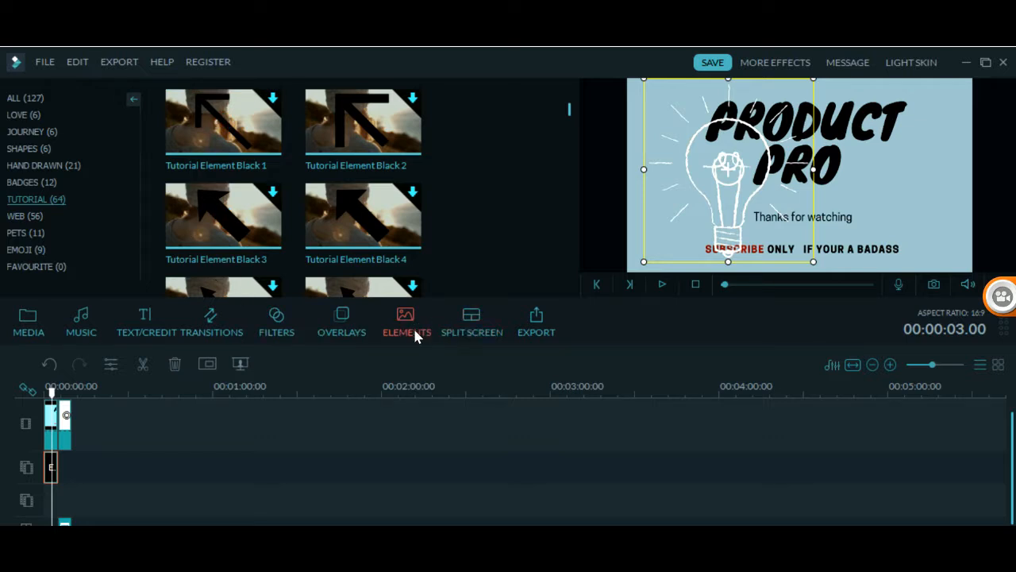
Step: Add the split-screen layout with two stacked zones to the video track, directly after the Product pro image
click(488, 330)
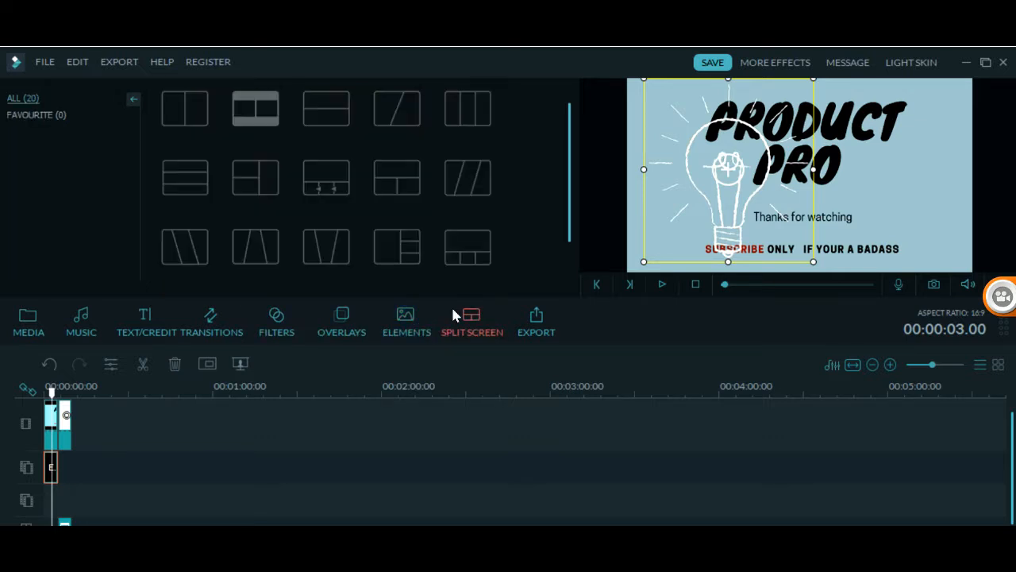
click(340, 108)
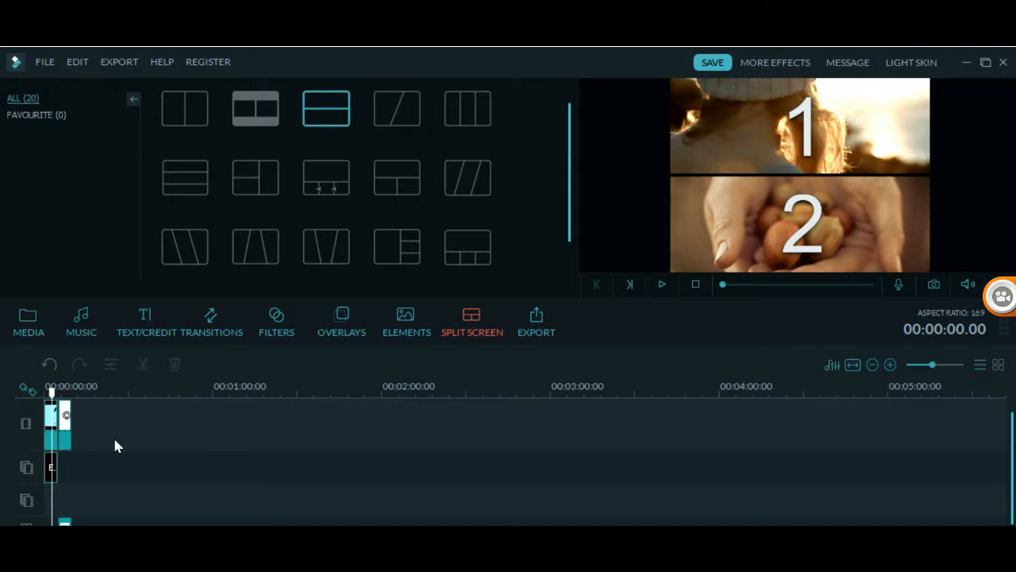
click(27, 318)
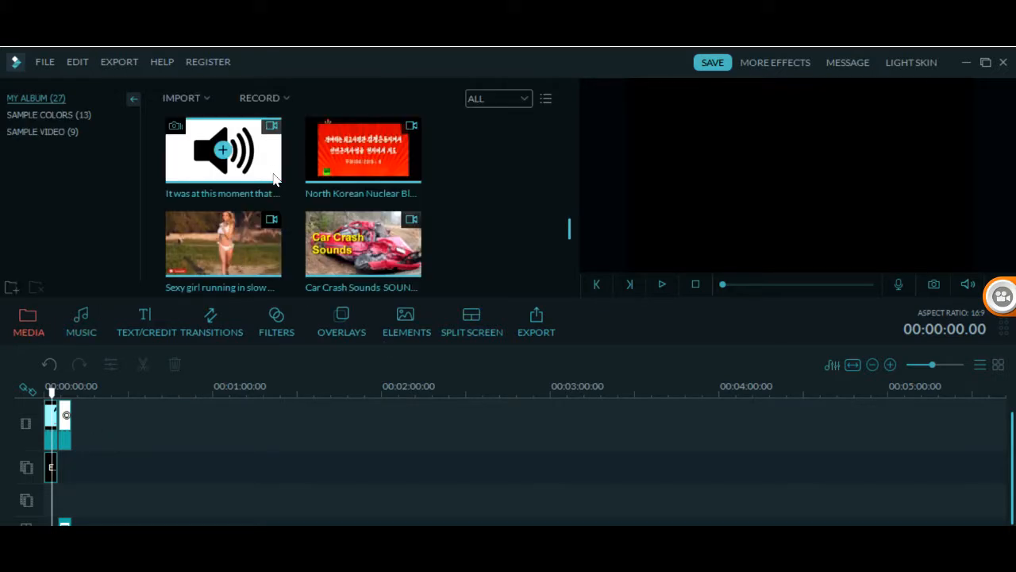
click(475, 330)
click(344, 116)
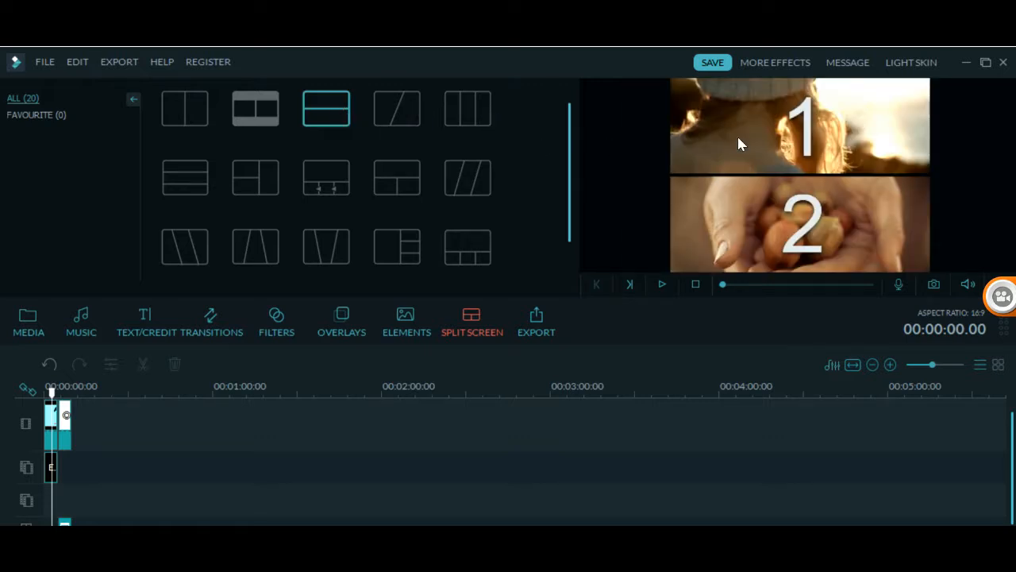
click(349, 120)
Step: Try to place the 2016_0331_014108_121 video in zone 1 of the split screen, and accept the split-screen settings
drag(258, 238, 709, 141)
drag(229, 252, 743, 117)
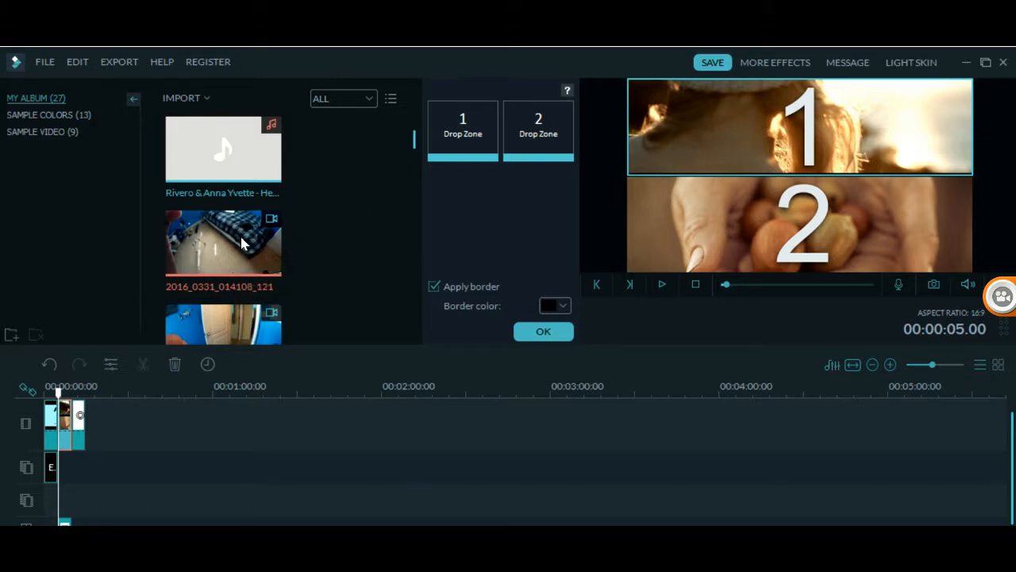
mouse_move(242, 242)
mouse_down()
mouse_move(755, 127)
mouse_move(236, 256)
mouse_up()
drag(225, 150, 720, 129)
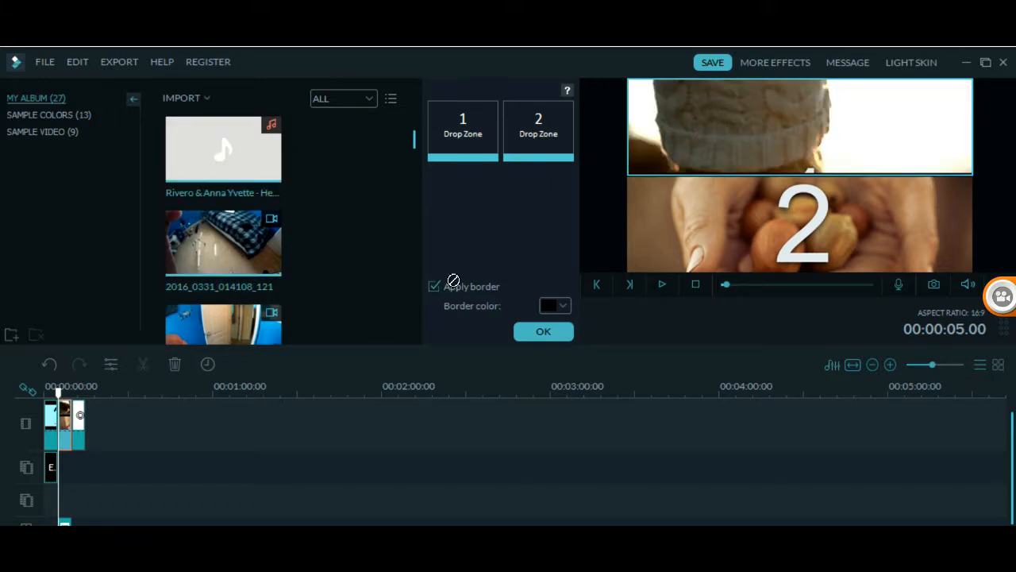
scroll(222, 238, down, 1)
click(237, 205)
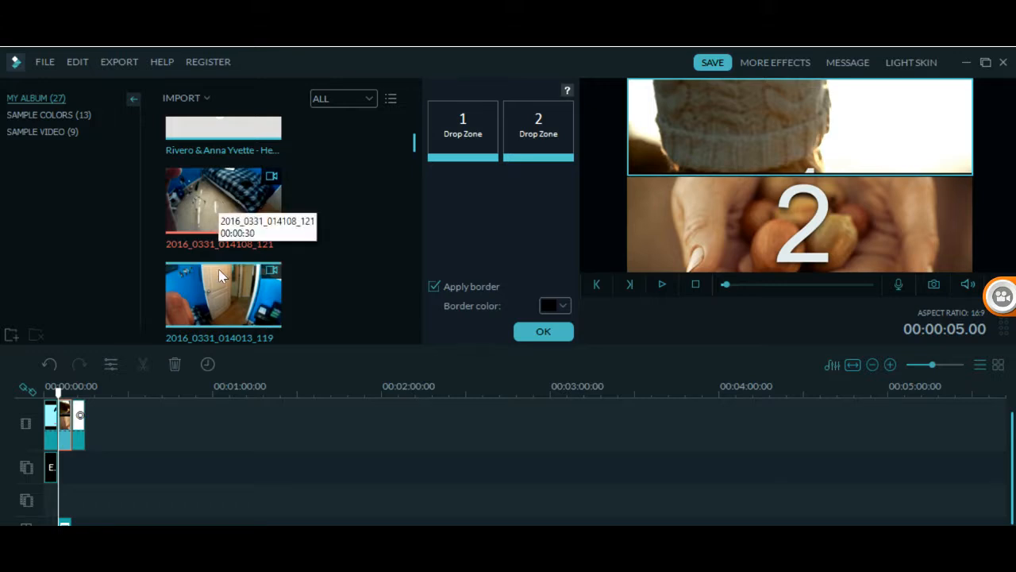
click(543, 332)
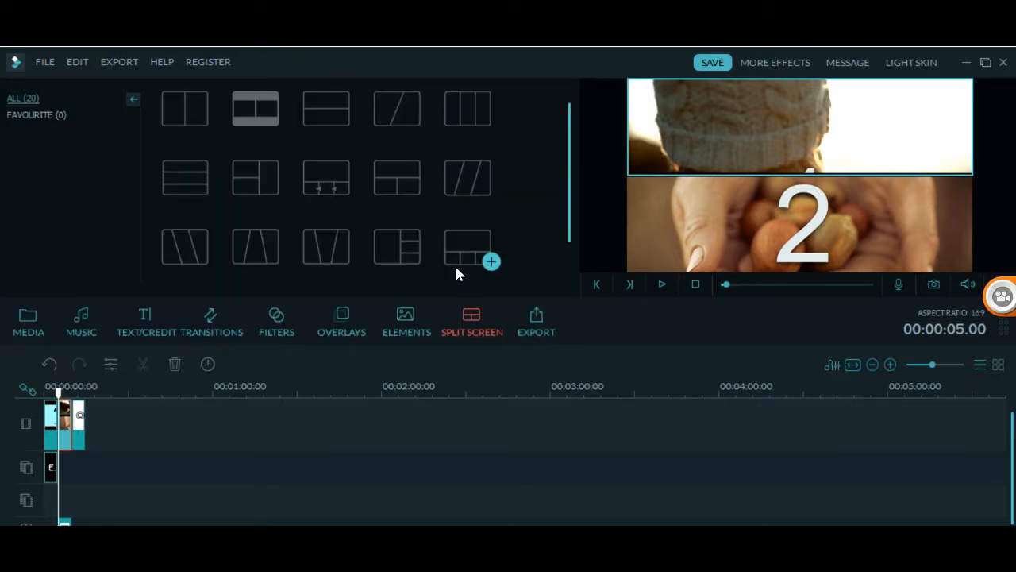
Step: Preview the split-screen layout with one large zone beside three small stacked zones
scroll(342, 223, down, 1)
click(409, 197)
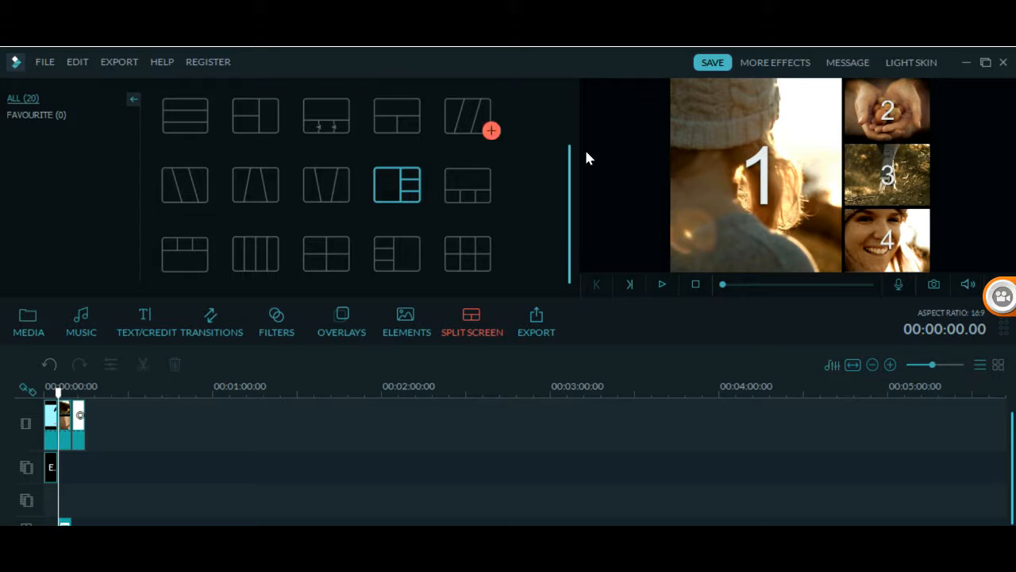
Step: Preview several filters, including September and PurpleLomo, and add a filter over the split-screen clip
click(270, 320)
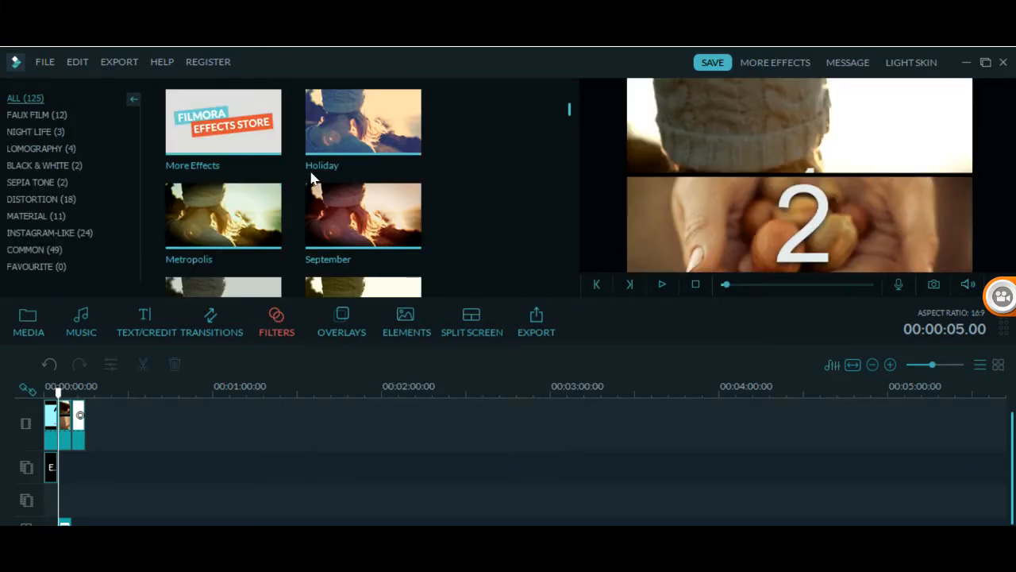
click(347, 129)
click(364, 190)
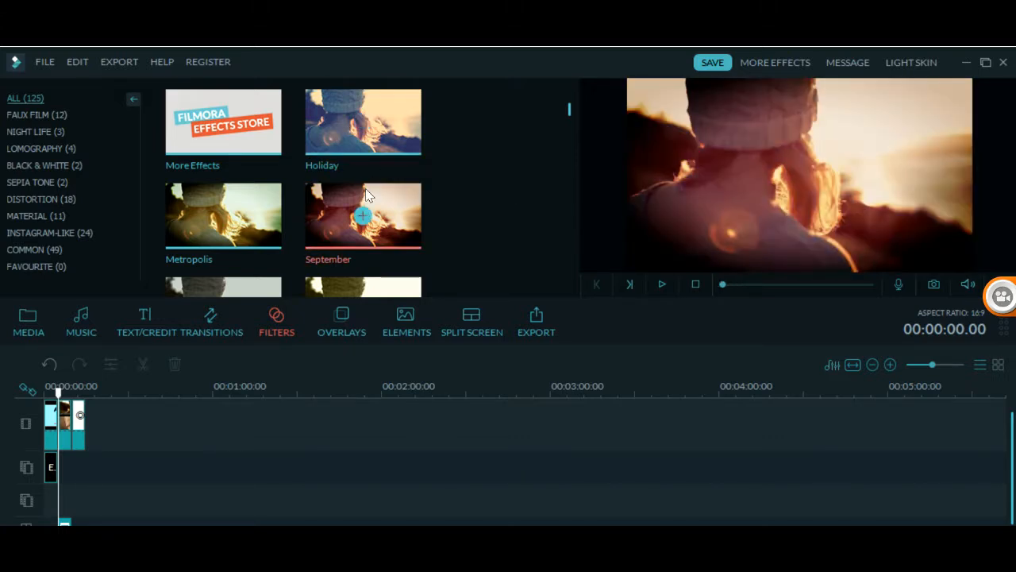
scroll(365, 193, down, 3)
click(366, 199)
click(352, 151)
click(195, 208)
click(362, 125)
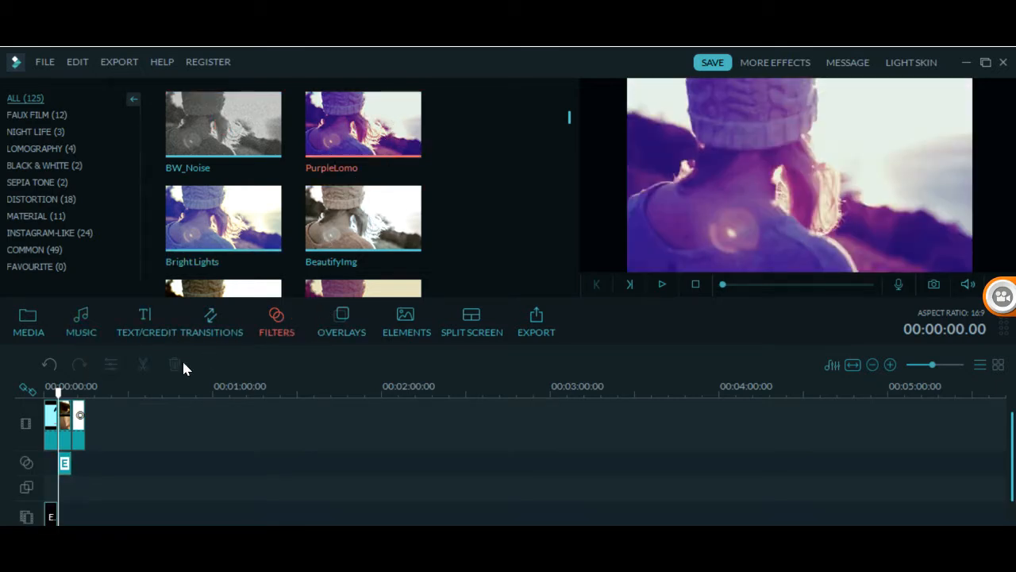
Step: Open the music library and load the A-GROUP - Verve track in the preview
click(73, 328)
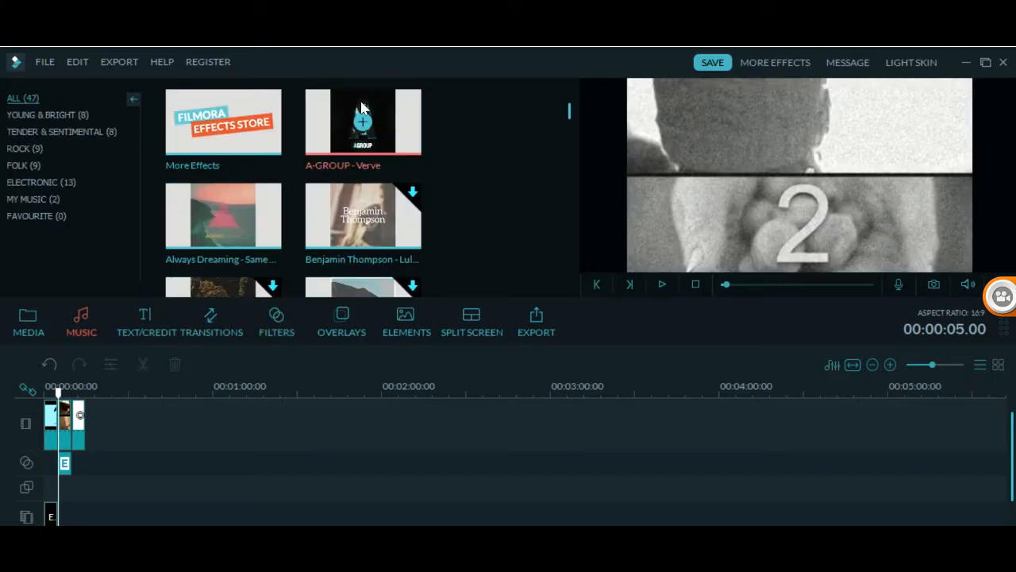
click(362, 111)
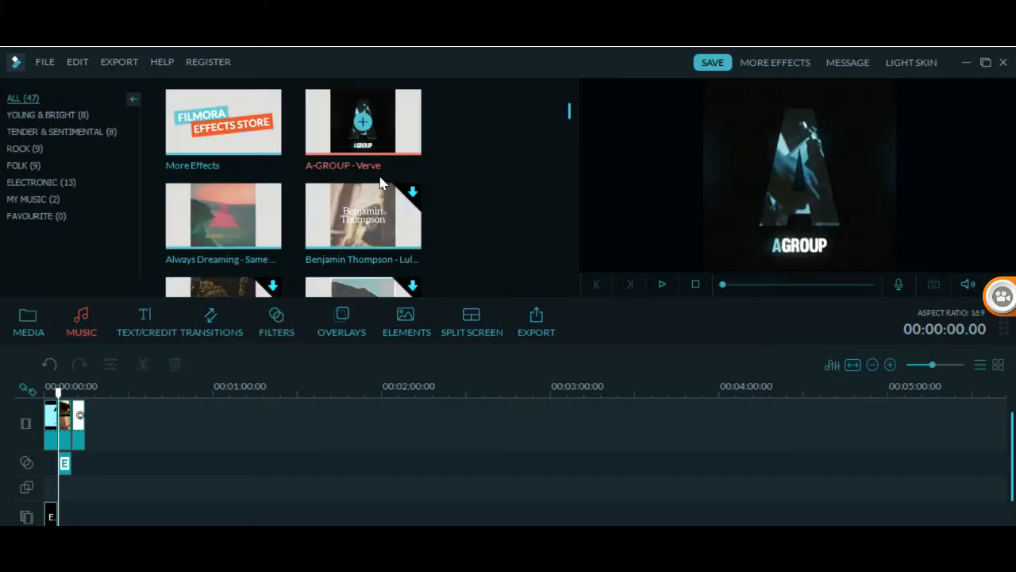
Step: Try temperature 17, exposure 4, brightness -20 and contrast -50 on the Product Pro image in Advanced Color Tuning, closing it without applying
click(81, 426)
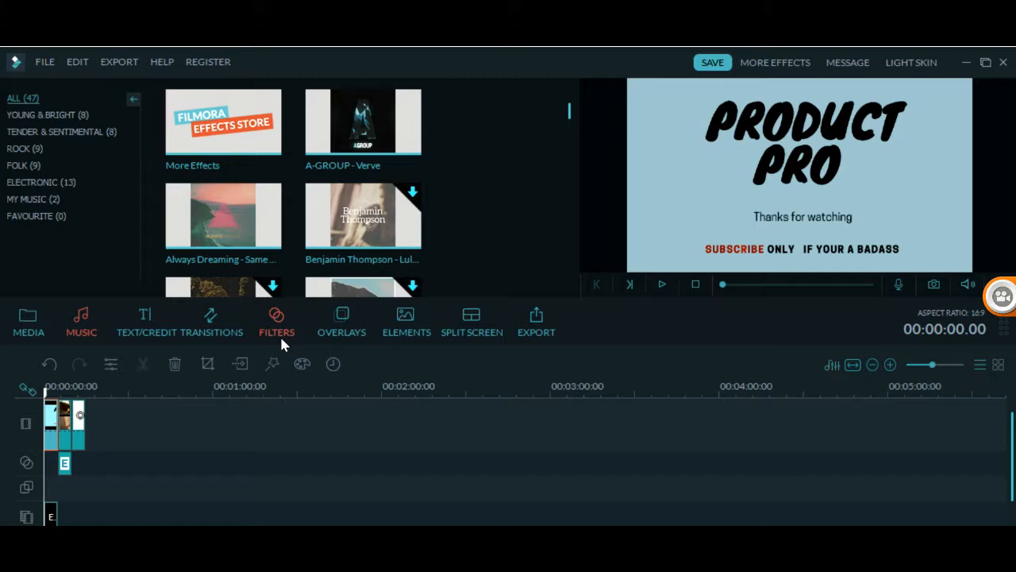
click(302, 363)
click(193, 251)
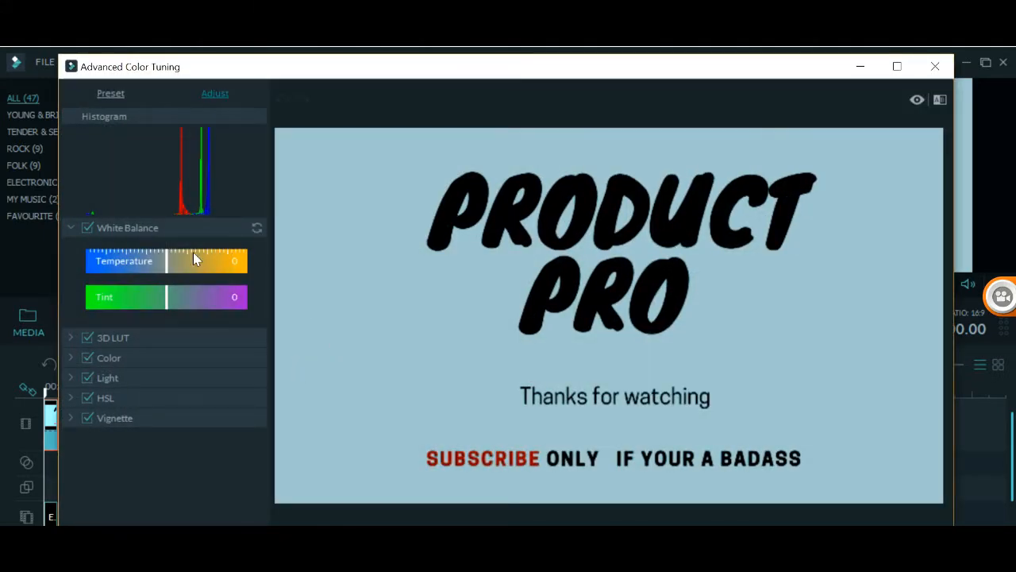
mouse_move(181, 263)
mouse_down()
mouse_move(227, 262)
mouse_move(181, 262)
mouse_up()
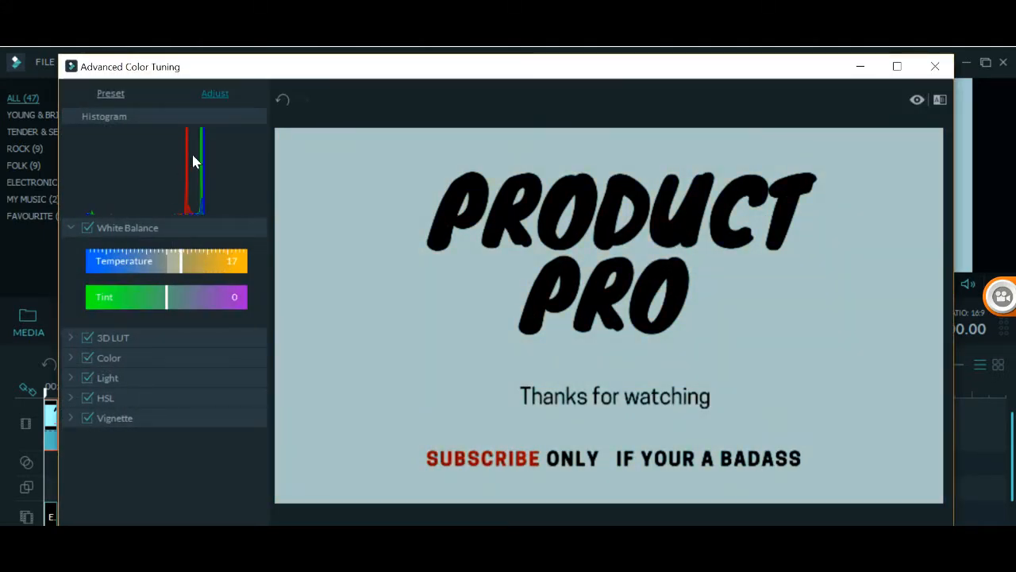
click(124, 356)
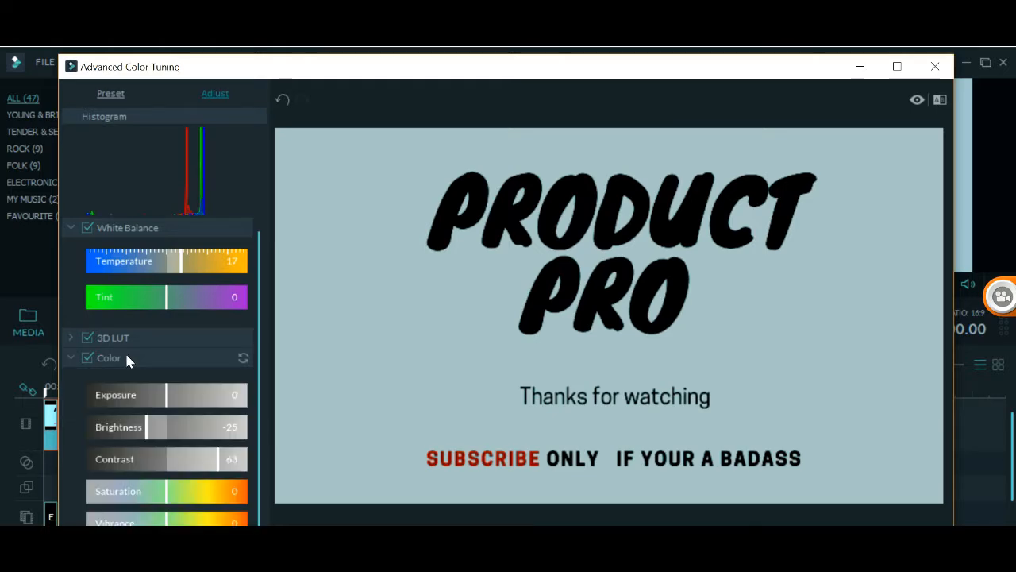
drag(153, 394, 159, 435)
drag(218, 459, 125, 459)
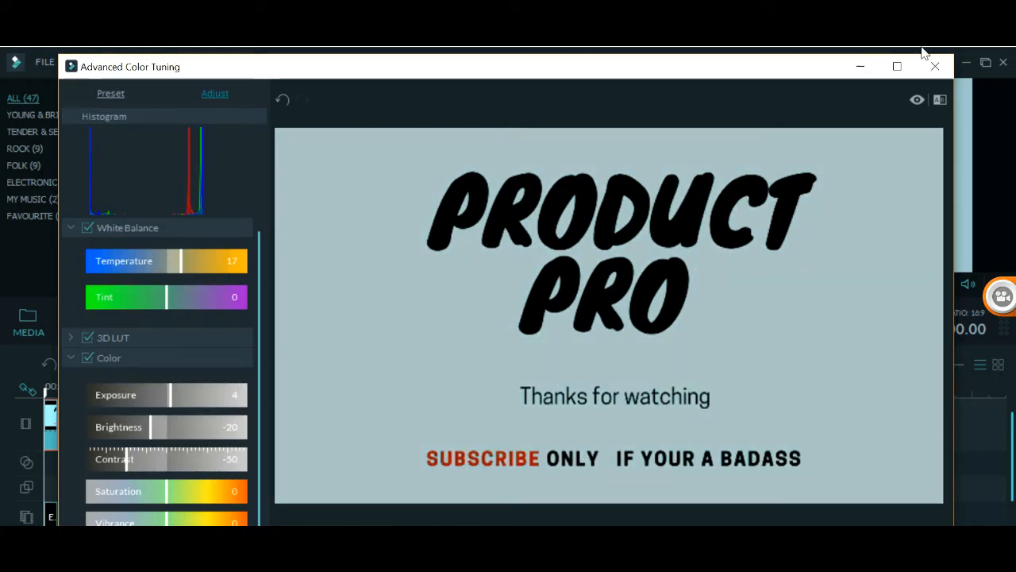
click(936, 68)
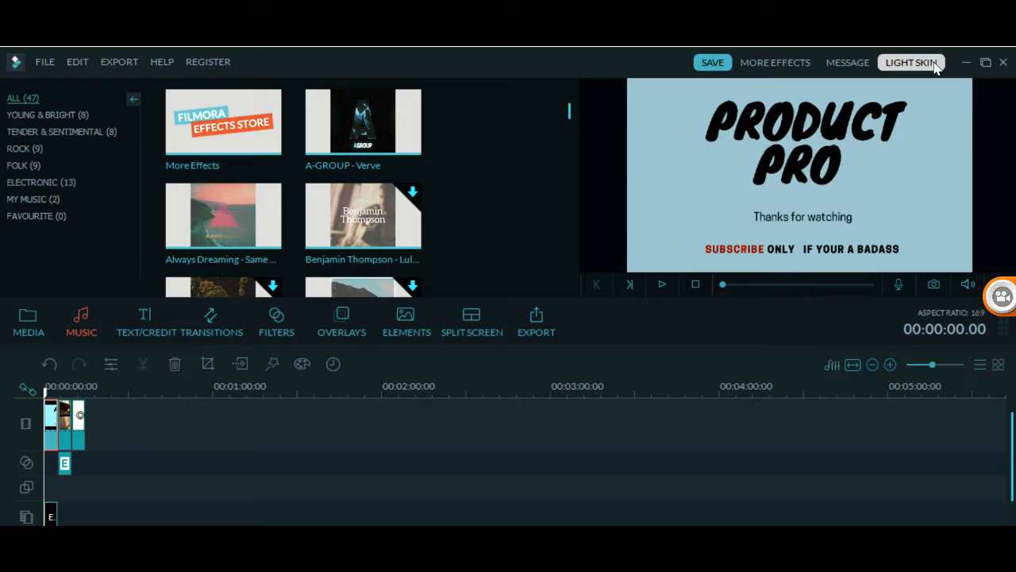
Step: Browse the Love category of the elements library
click(407, 318)
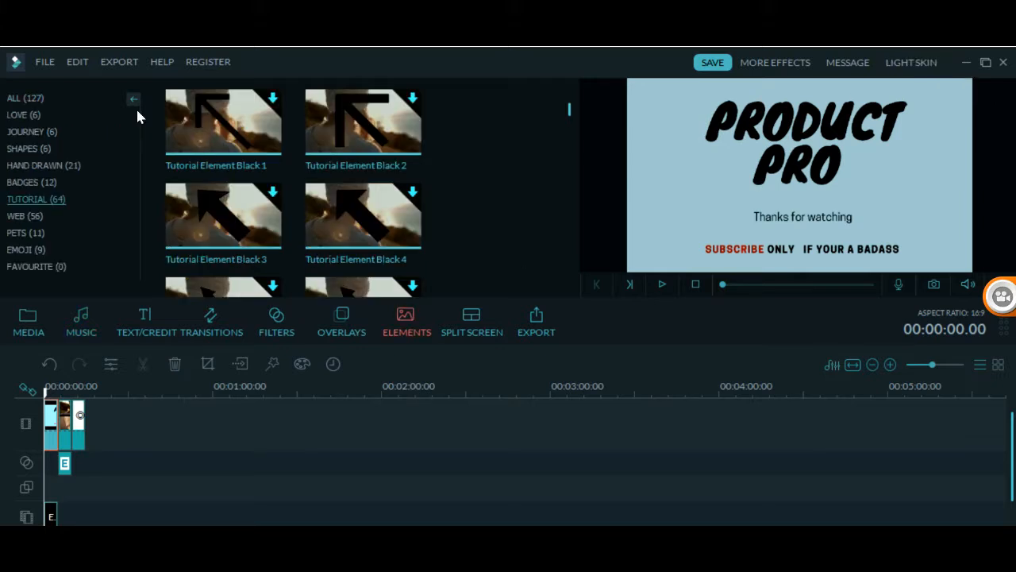
click(39, 115)
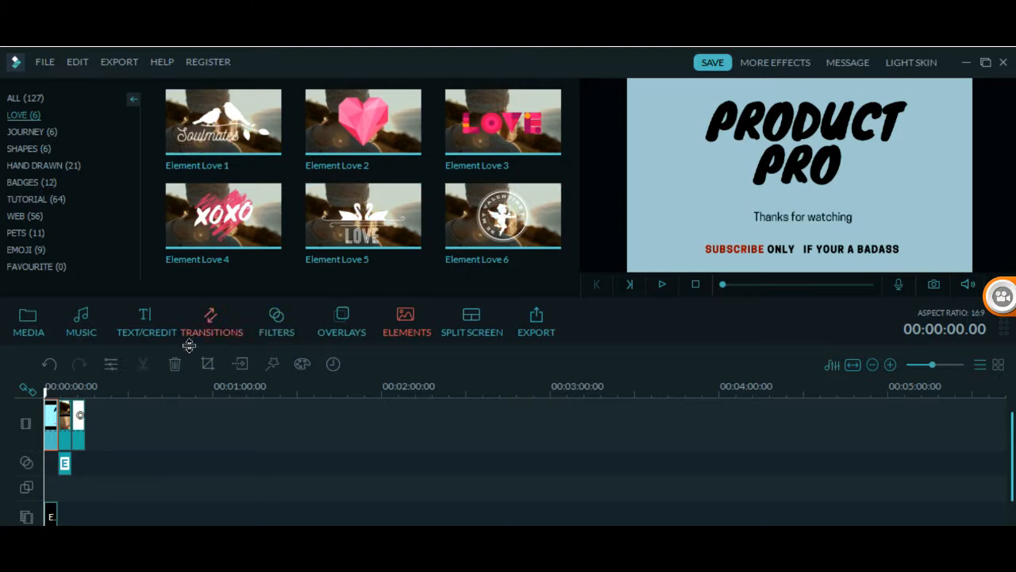
Step: Set the Product Pro image's saturation to 58 in its photo settings and accept the change
click(110, 366)
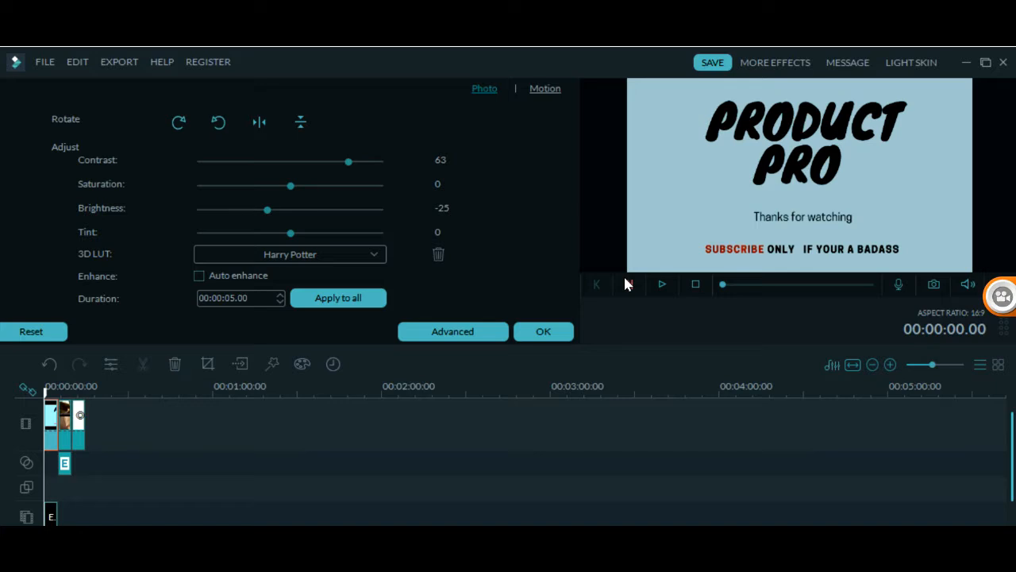
click(565, 329)
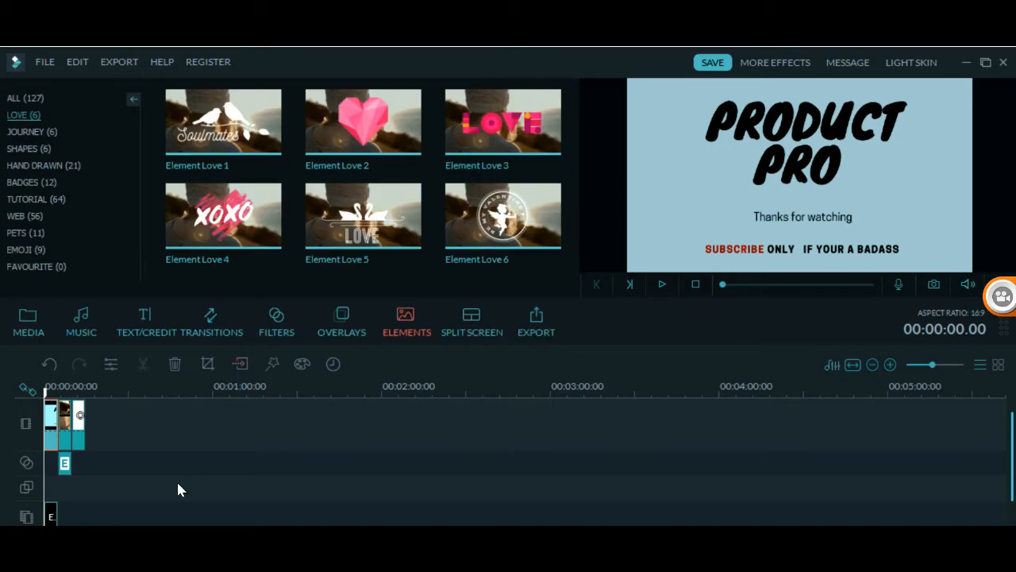
click(110, 365)
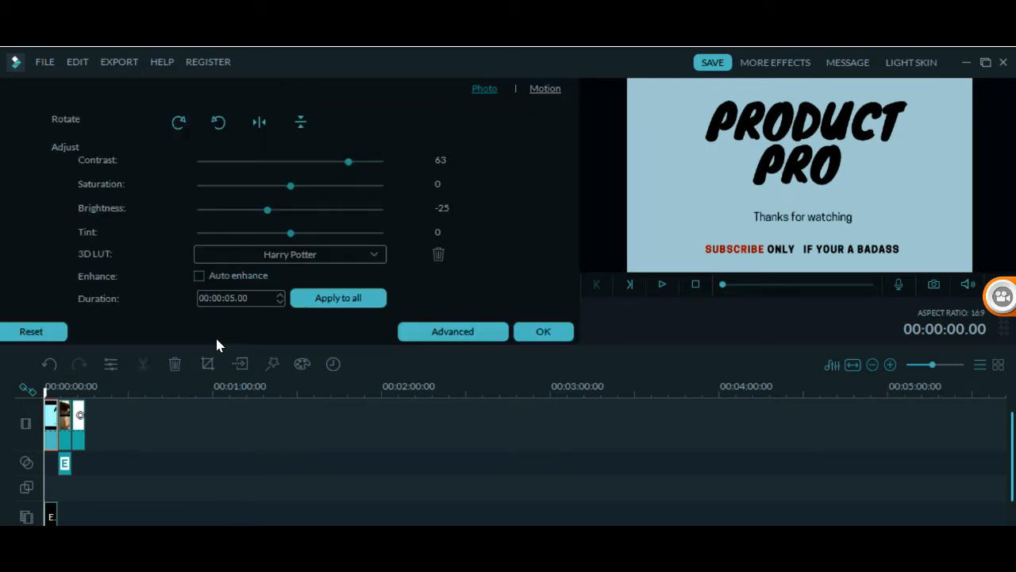
drag(292, 186, 334, 189)
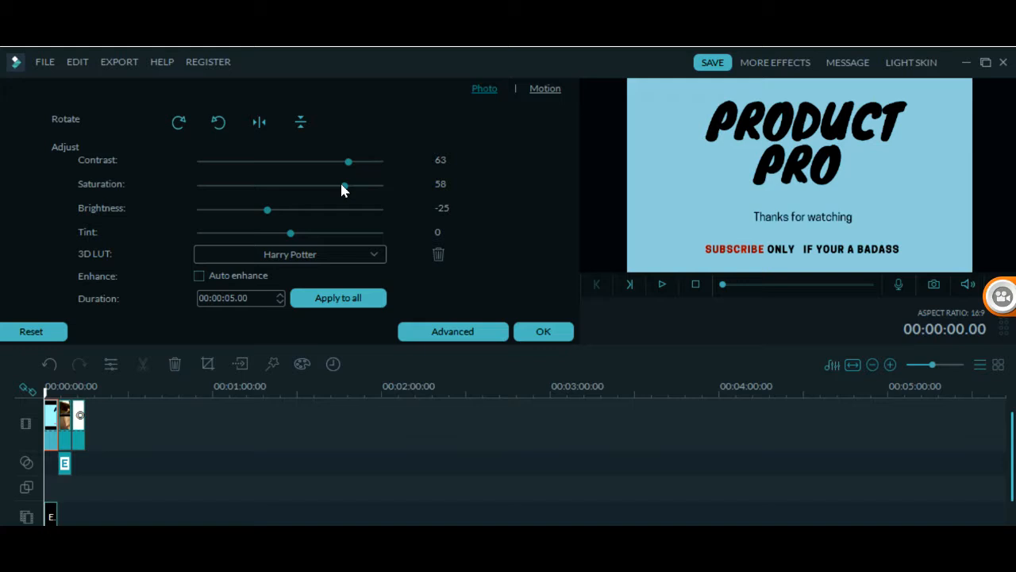
click(540, 331)
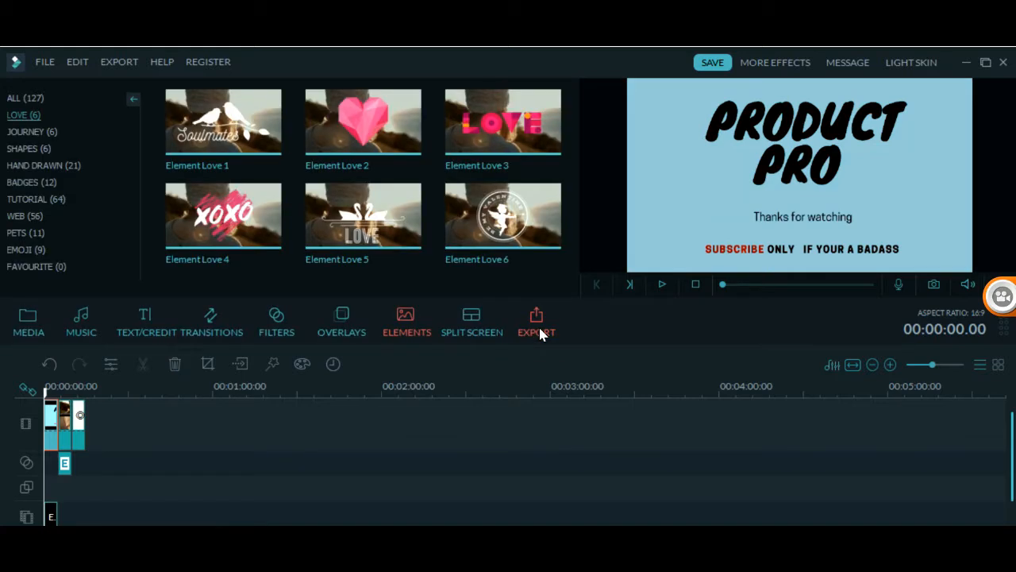